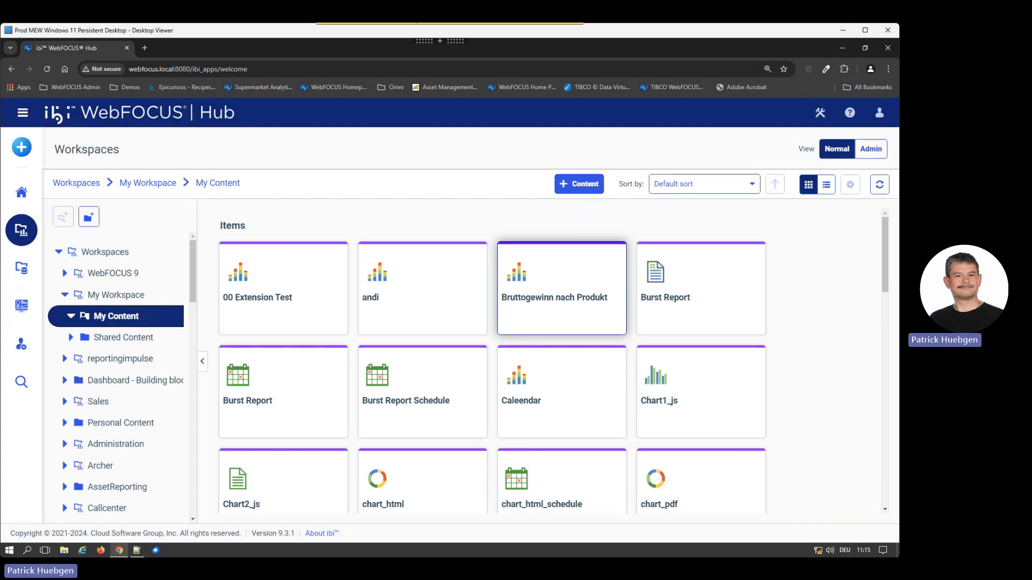
# Step: Open the Bruttogewinn nach Produkt chart from My Content for editing in Designer
pyautogui.rightClick(571, 293)
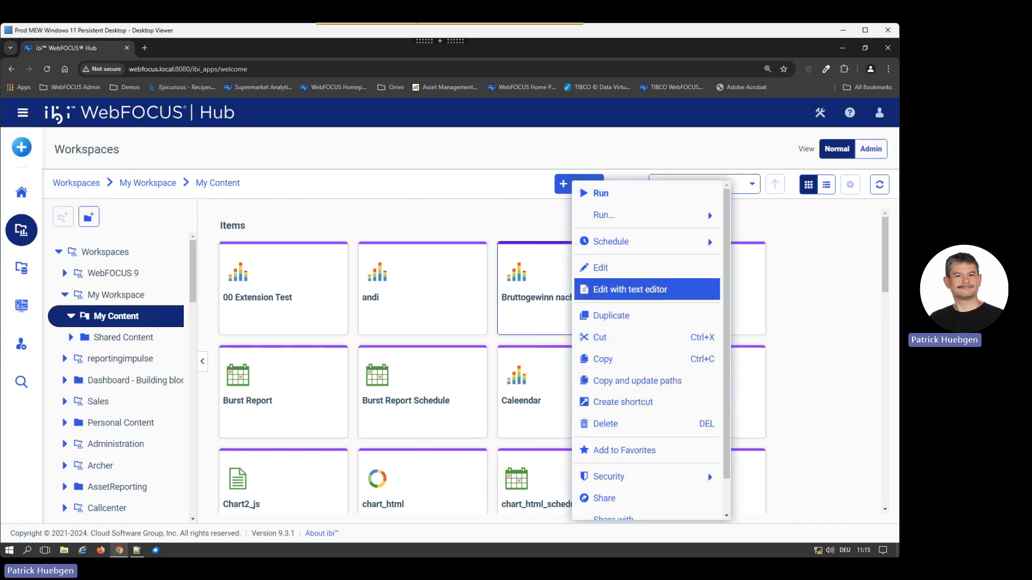
pyautogui.click(601, 267)
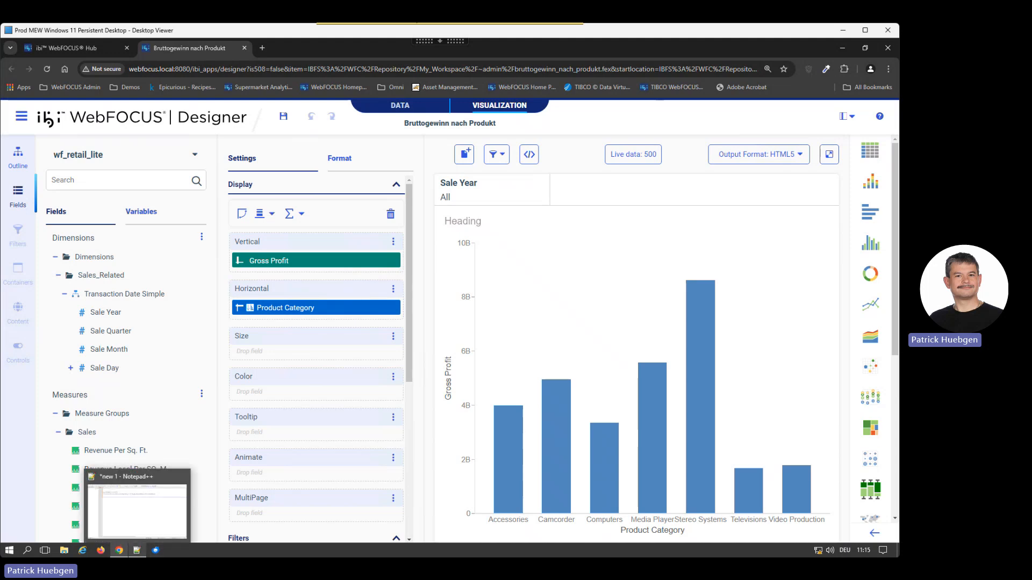
# Step: Switch to Notepad++, review the server address and run.bip request template, and add two blank lines below the template
pyautogui.click(137, 550)
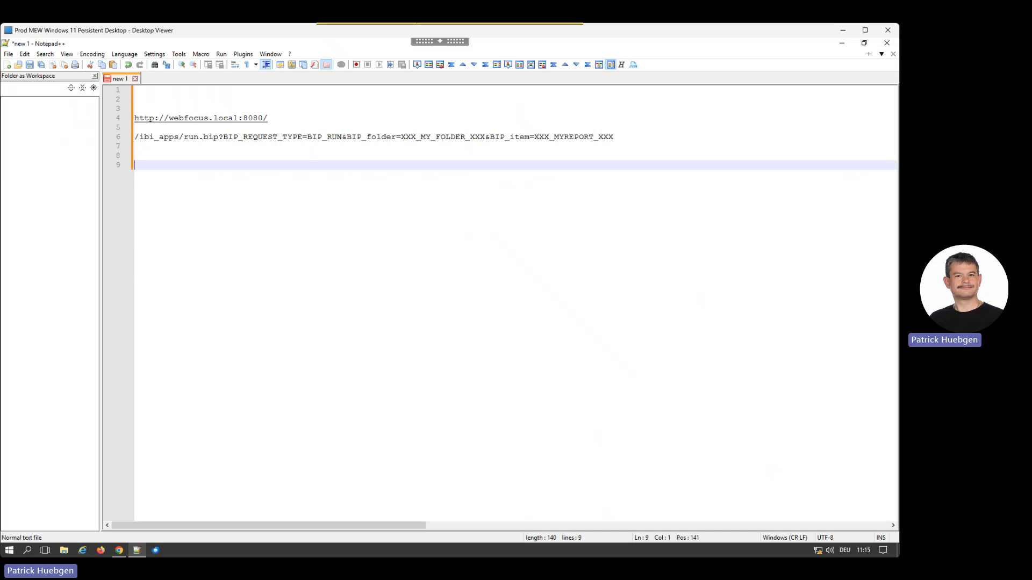
pyautogui.moveTo(270, 118); pyautogui.dragTo(134, 118)
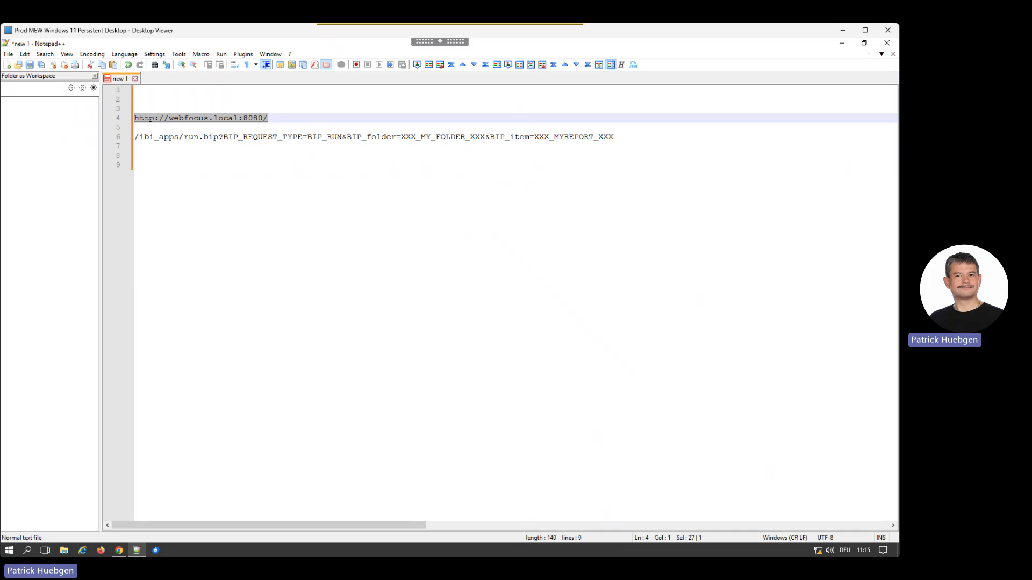
pyautogui.moveTo(184, 137); pyautogui.dragTo(371, 137)
pyautogui.click(282, 137)
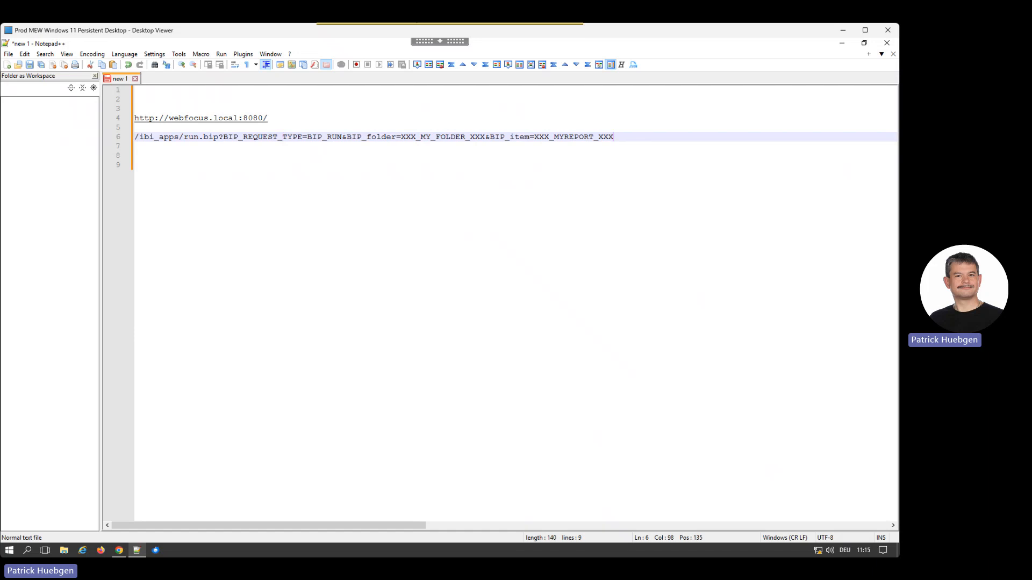
pyautogui.press('Return')
pyautogui.press('Return')
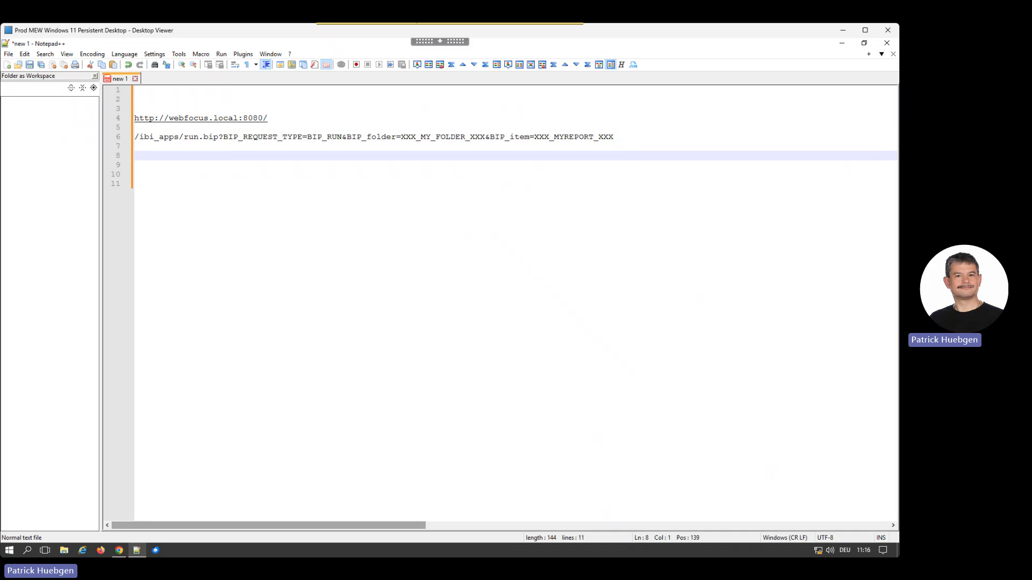
# Step: Switch to the WebFOCUS Hub in Chrome and copy the repository path from the properties of Bruttogewinn nach Produkt
pyautogui.click(119, 550)
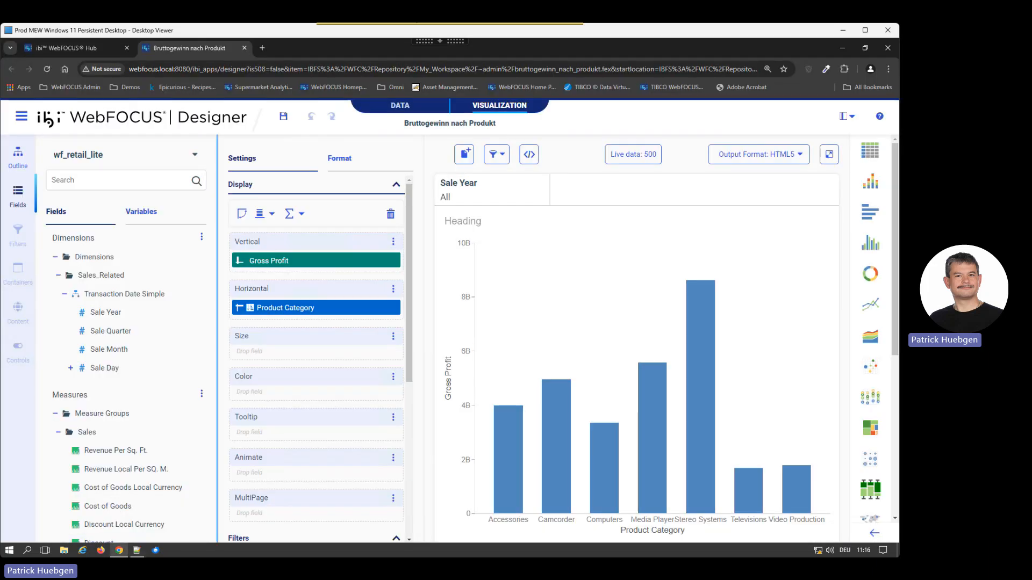
pyautogui.click(73, 49)
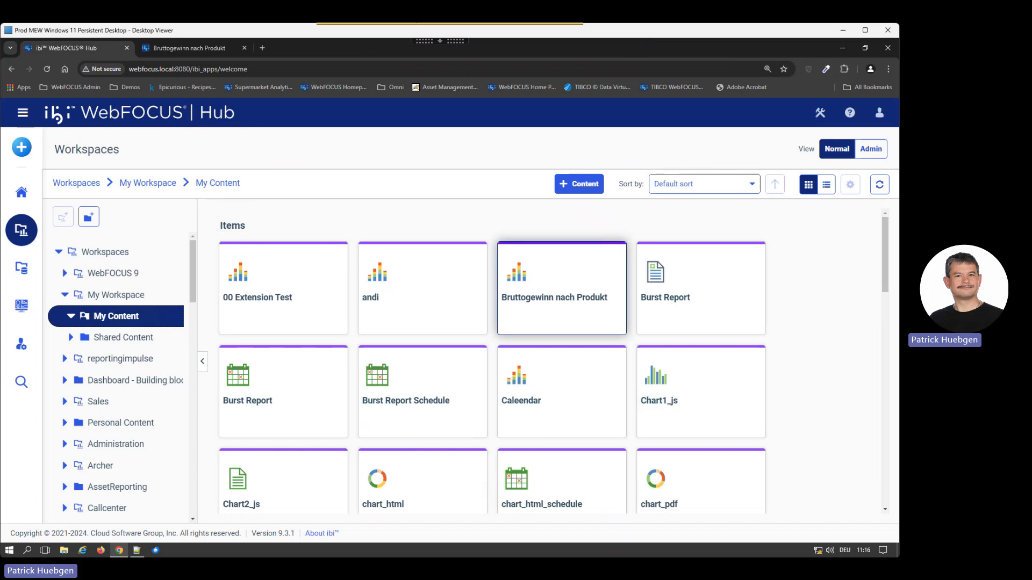
pyautogui.rightClick(545, 290)
pyautogui.scroll(-1, 618, 460)
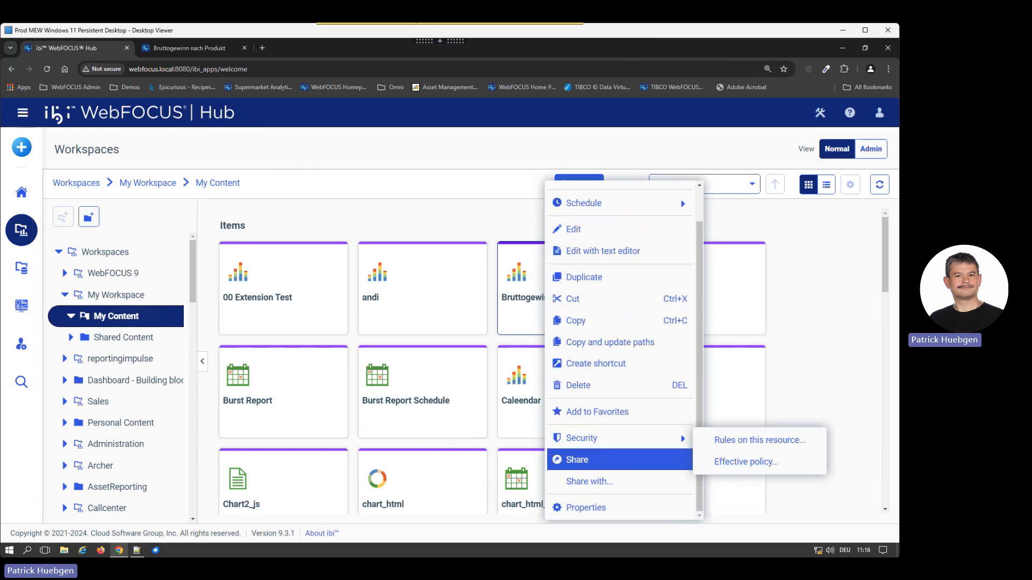
pyautogui.scroll(1, 618, 513)
pyautogui.scroll(-1, 618, 513)
pyautogui.click(618, 508)
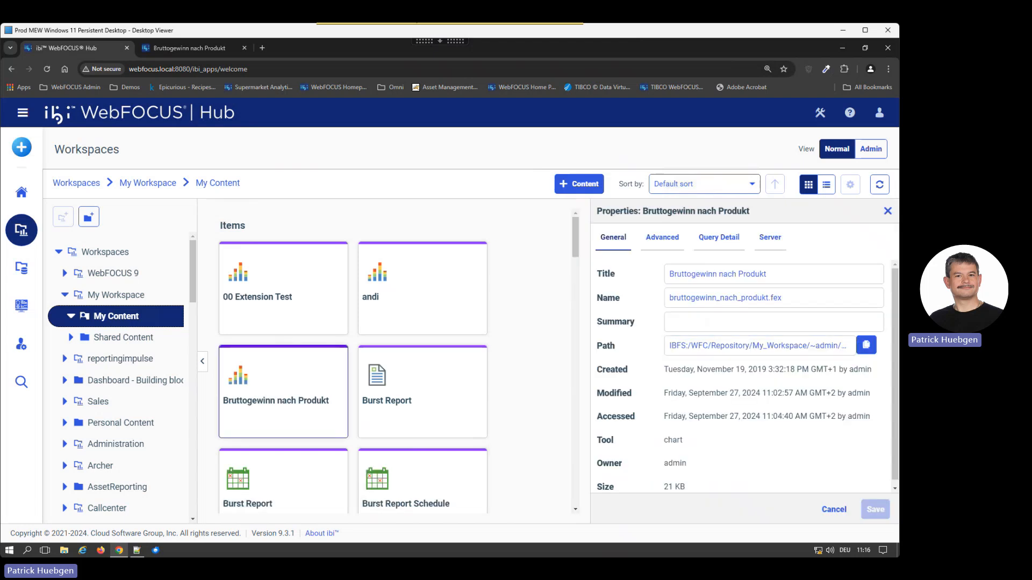
pyautogui.click(866, 345)
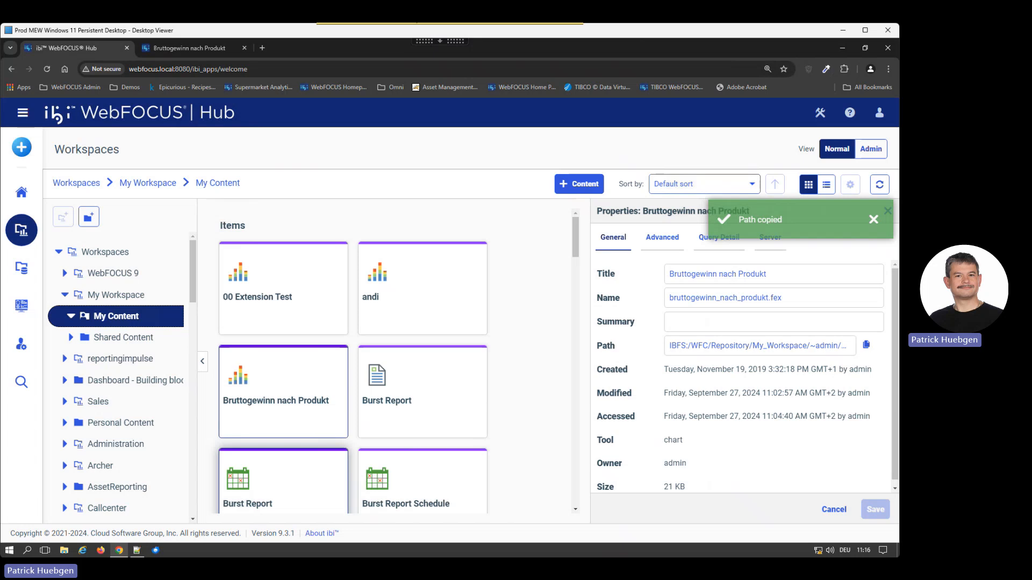
# Step: In Notepad++, paste the path below the template and split off bruttogewinn_nach_produkt.fex onto its own line, three lines below the folder
pyautogui.click(137, 550)
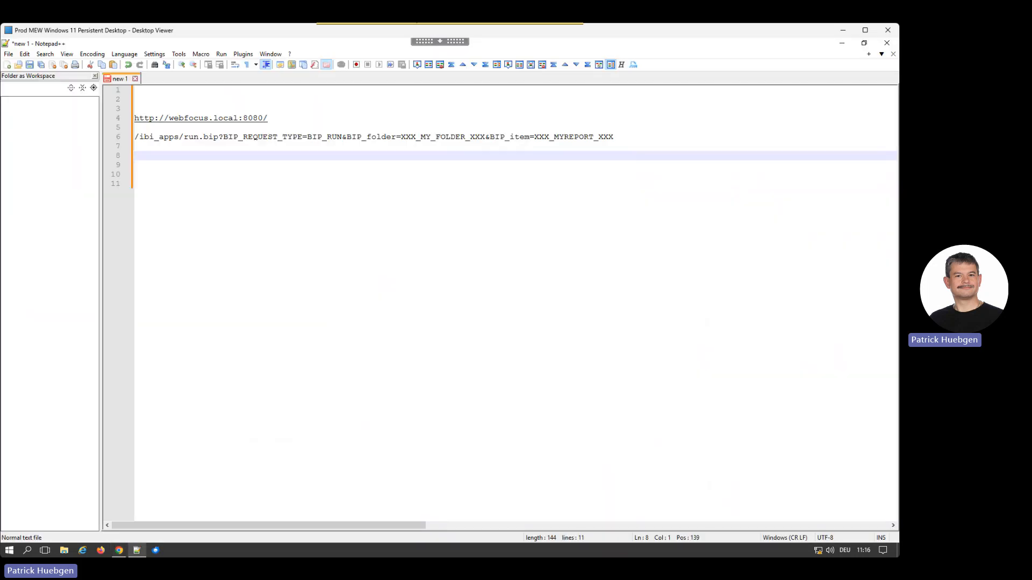
pyautogui.click(136, 184)
pyautogui.hotkey('ctrl', 'v')
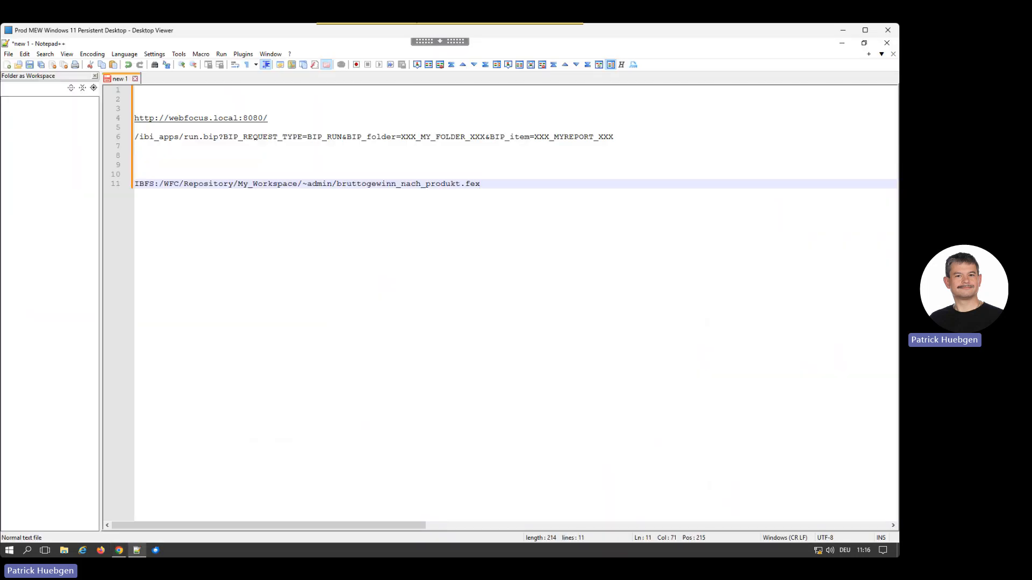
pyautogui.click(341, 183)
pyautogui.press('Return')
pyautogui.press('Return')
pyautogui.press('Return')
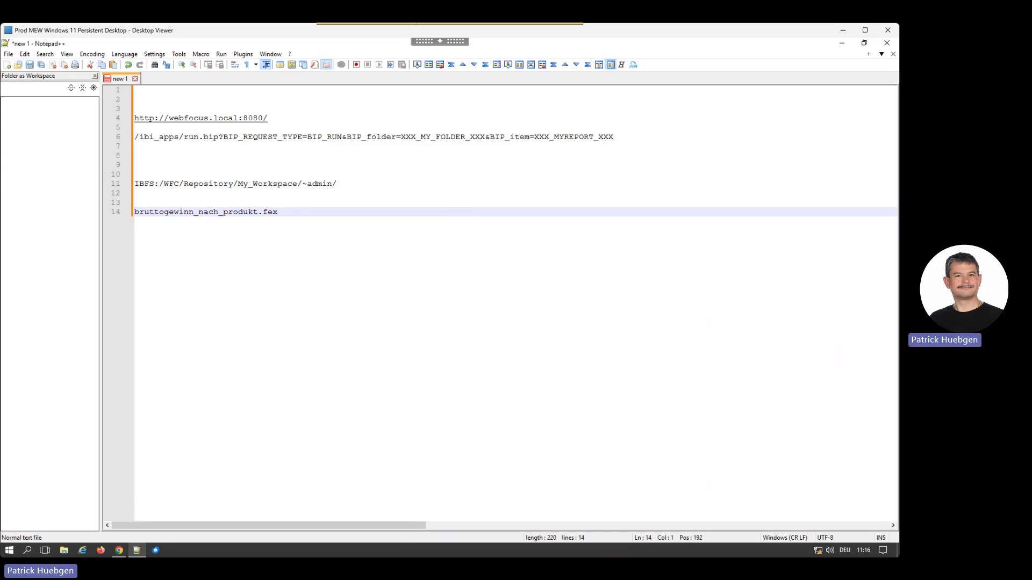
# Step: Duplicate the server address and run.bip request template in the space above the pasted folder path
pyautogui.moveTo(613, 136); pyautogui.dragTo(135, 137)
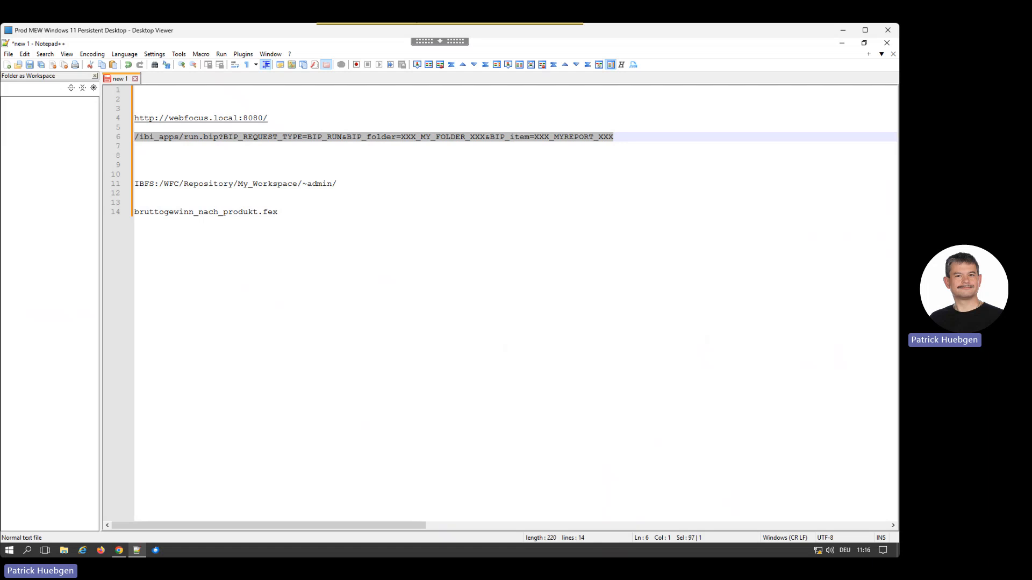
pyautogui.click(430, 174)
pyautogui.moveTo(614, 136); pyautogui.dragTo(135, 118)
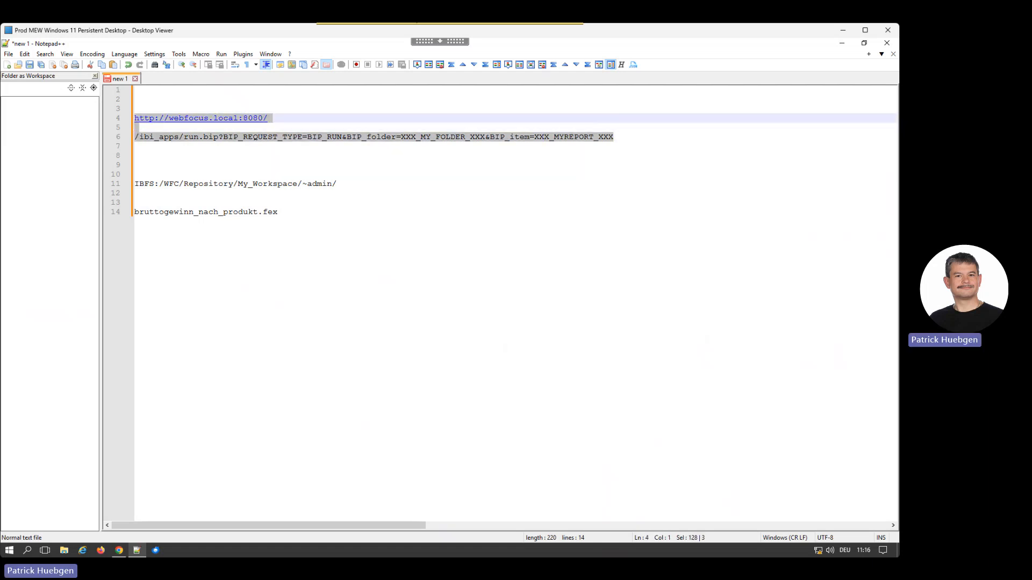
pyautogui.click(136, 155)
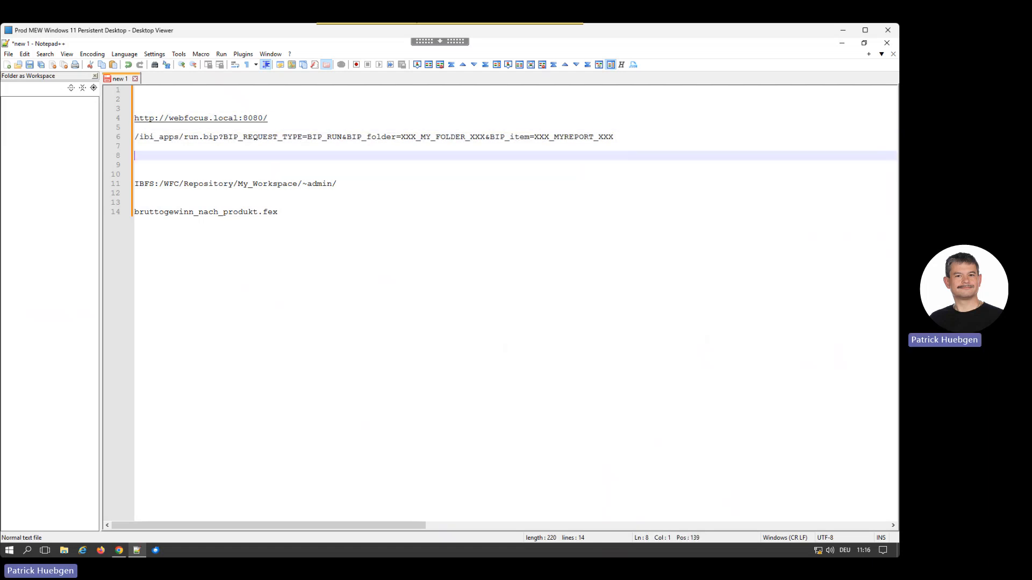
pyautogui.press('Return')
pyautogui.press('Return')
pyautogui.hotkey('ctrl', 'v')
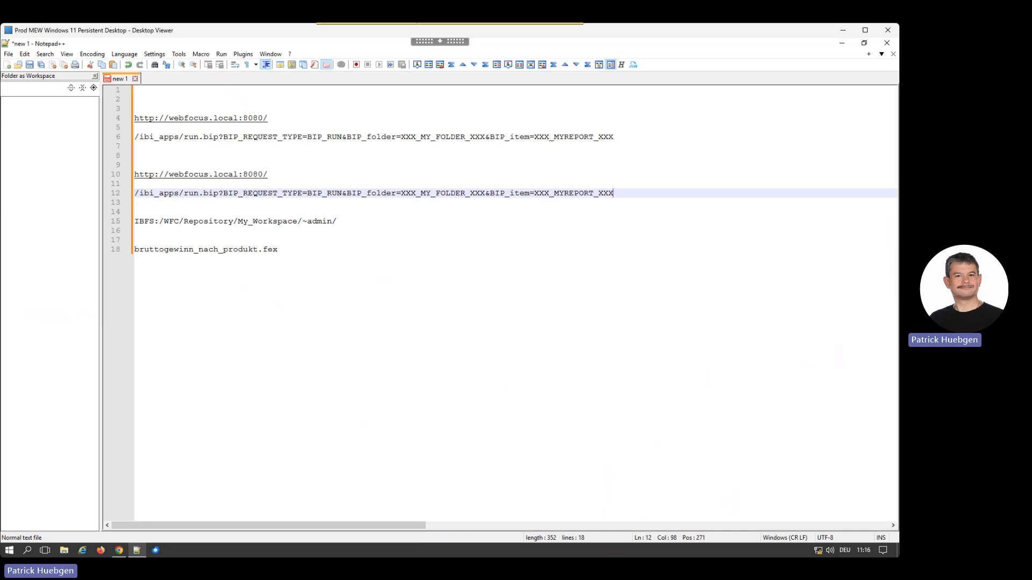
# Step: Join the duplicated server address and request template into one URL line with a single slash between them
pyautogui.press('Up')
pyautogui.press('Up')
pyautogui.press('Up')
pyautogui.press('Down')
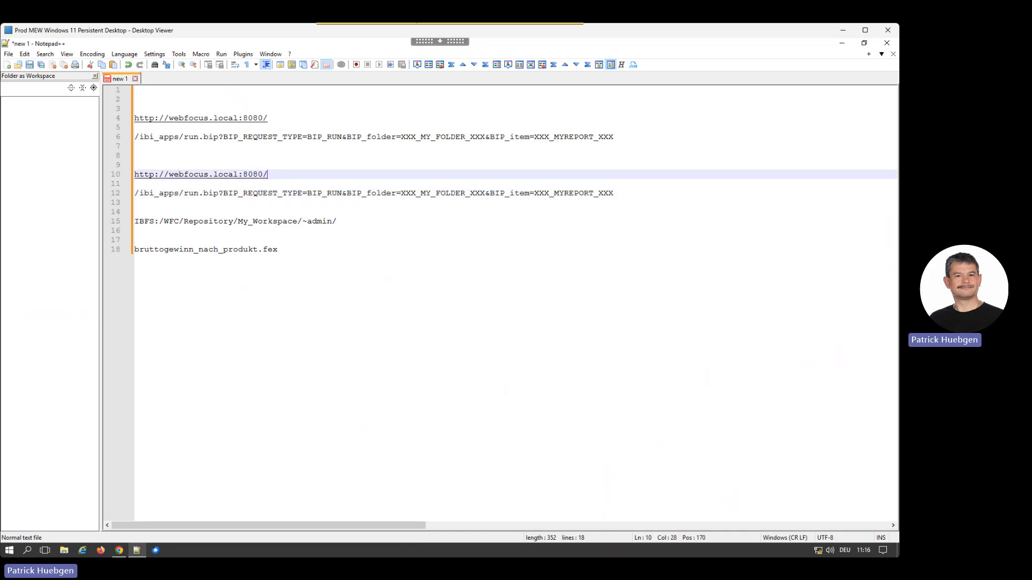
pyautogui.press('Delete')
pyautogui.press('Delete')
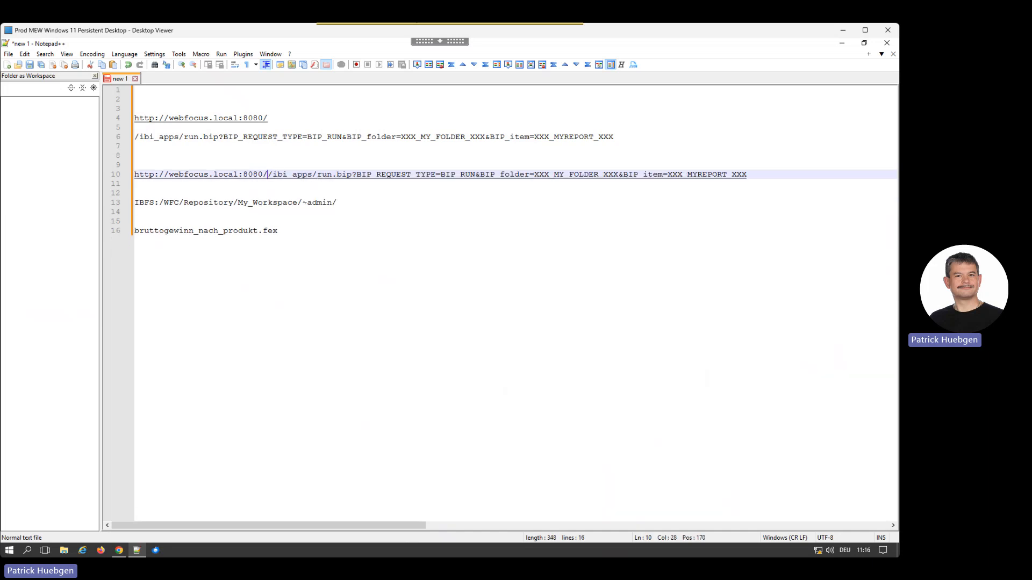
pyautogui.press('Delete')
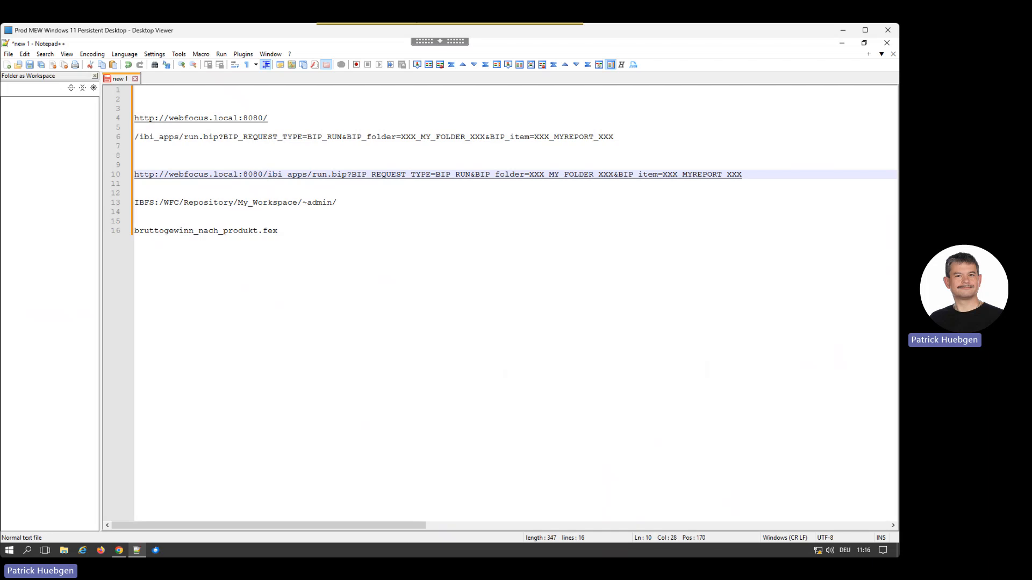
# Step: Replace the XXX_MY_FOLDER_XXX placeholder in the joined URL with IBFS:/WFC/Repository/My_Workspace/~admin/, keeping the folder path's own line
pyautogui.moveTo(337, 202); pyautogui.dragTo(134, 203)
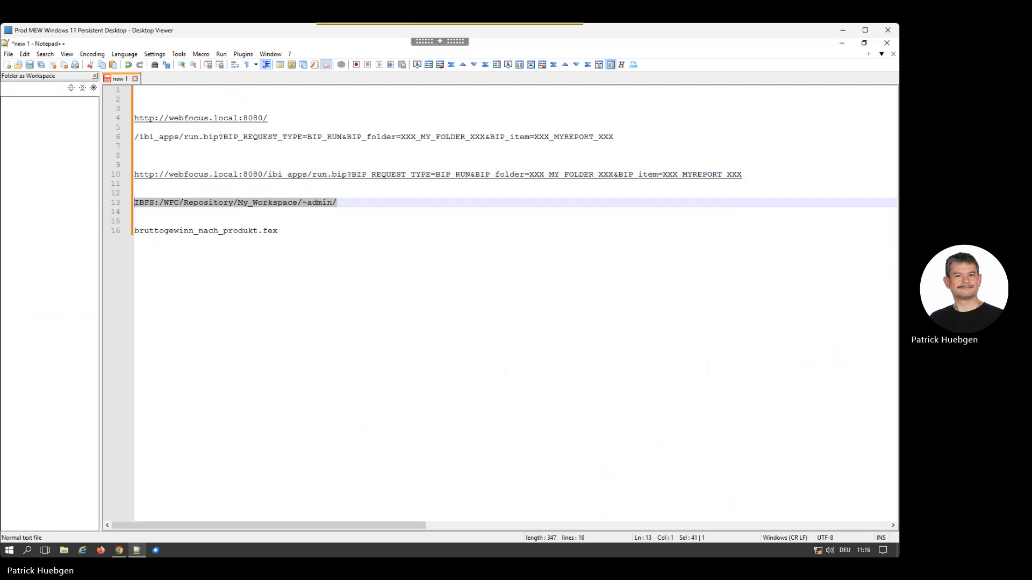
pyautogui.hotkey('ctrl', 'x')
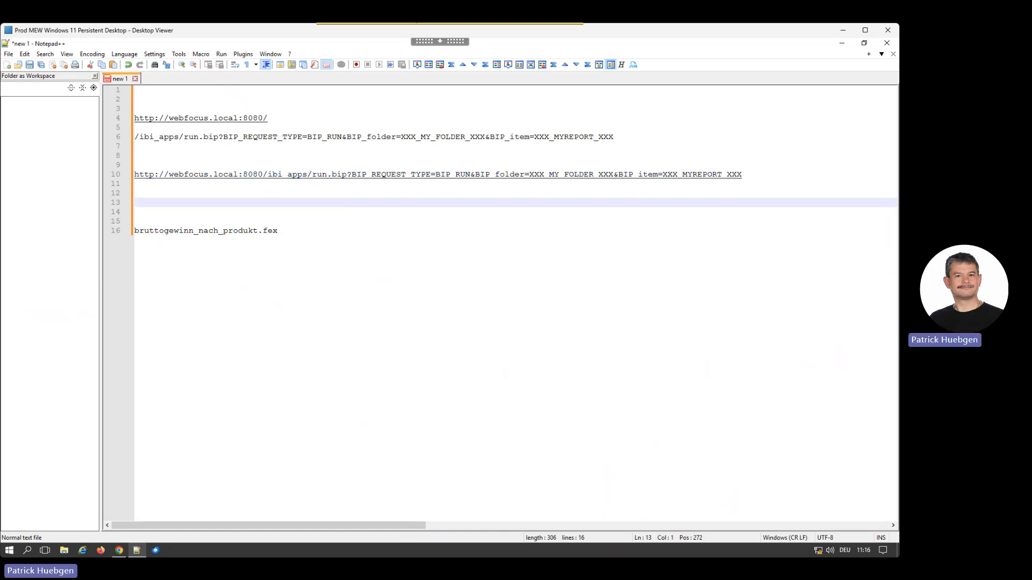
pyautogui.hotkey('ctrl', 'v')
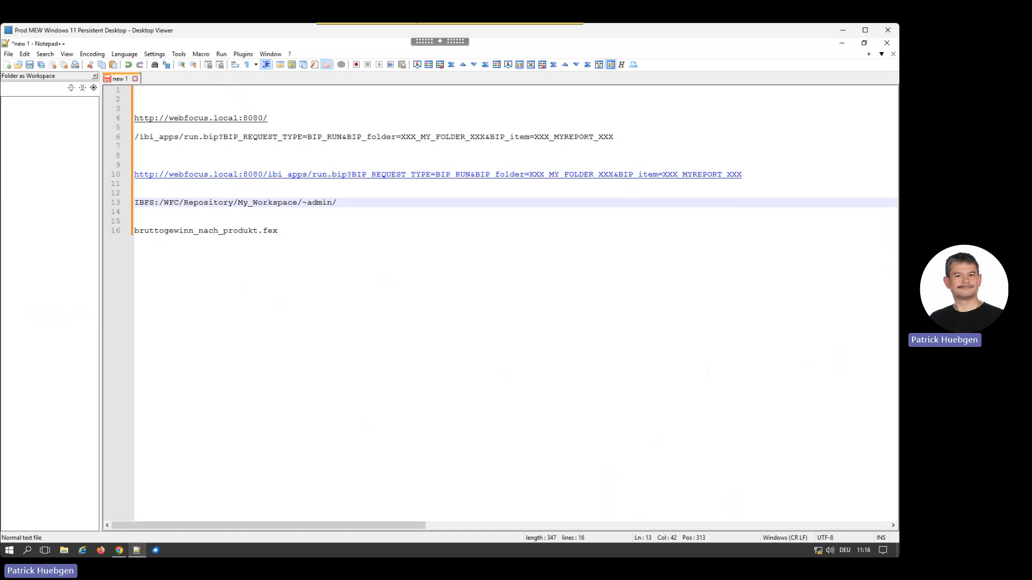
pyautogui.moveTo(529, 175); pyautogui.dragTo(613, 174)
pyautogui.hotkey('ctrl', 'v')
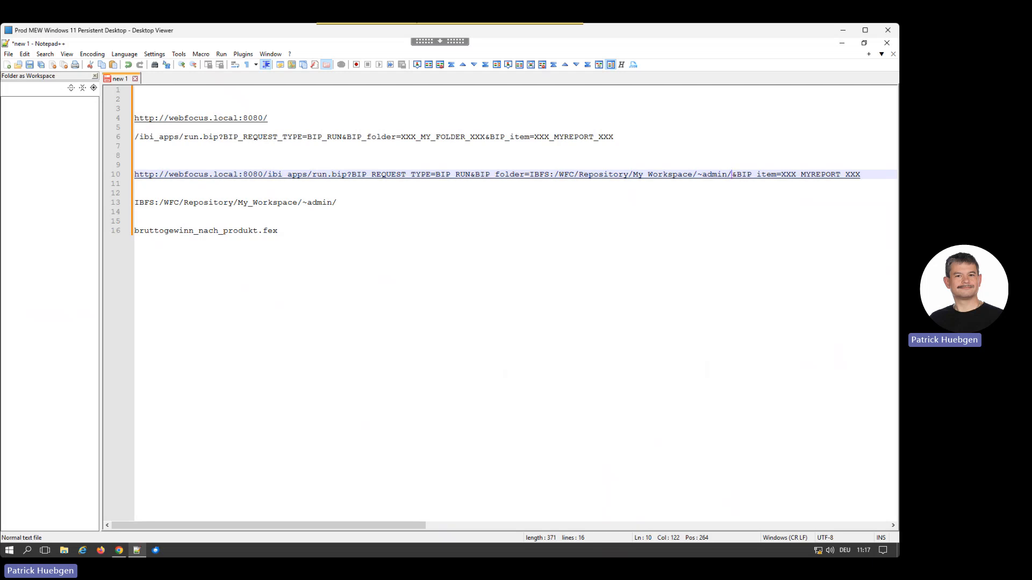
# Step: Replace the XXX_MYREPORT_XXX placeholder in the joined URL with bruttogewinn_nach_produkt.fex
pyautogui.moveTo(278, 231); pyautogui.dragTo(135, 230)
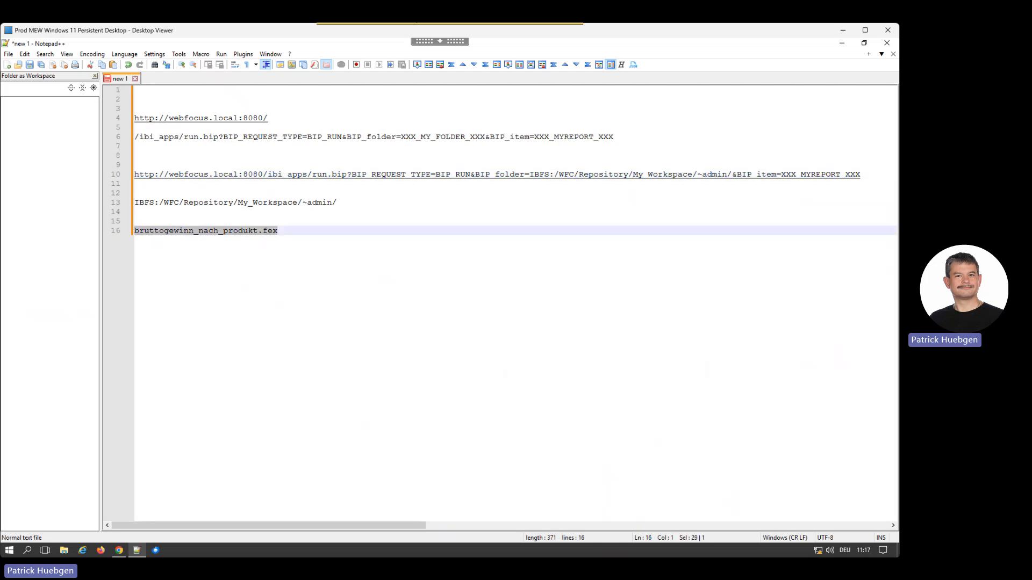
pyautogui.moveTo(861, 174); pyautogui.dragTo(782, 174)
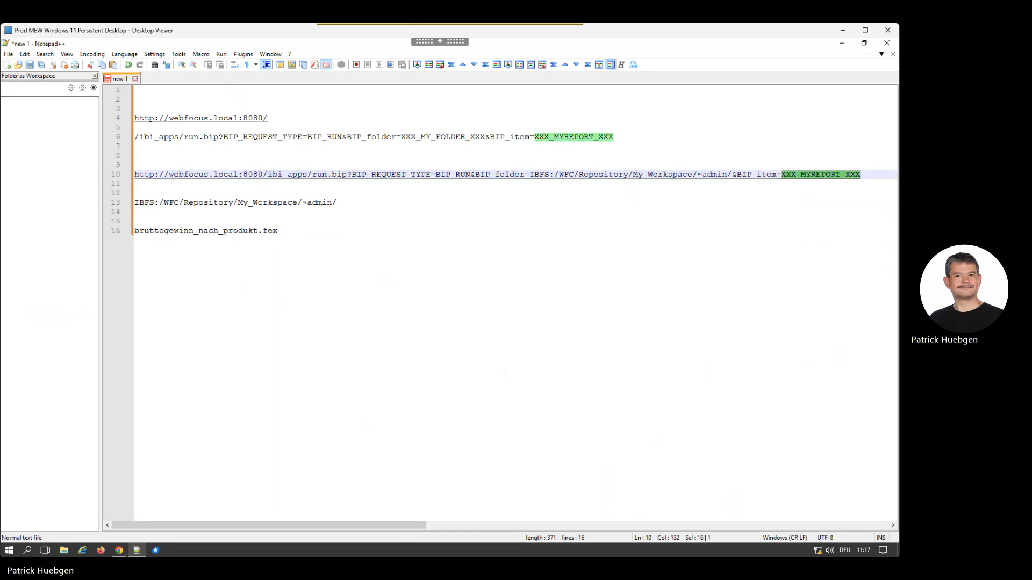
pyautogui.hotkey('ctrl', 'v')
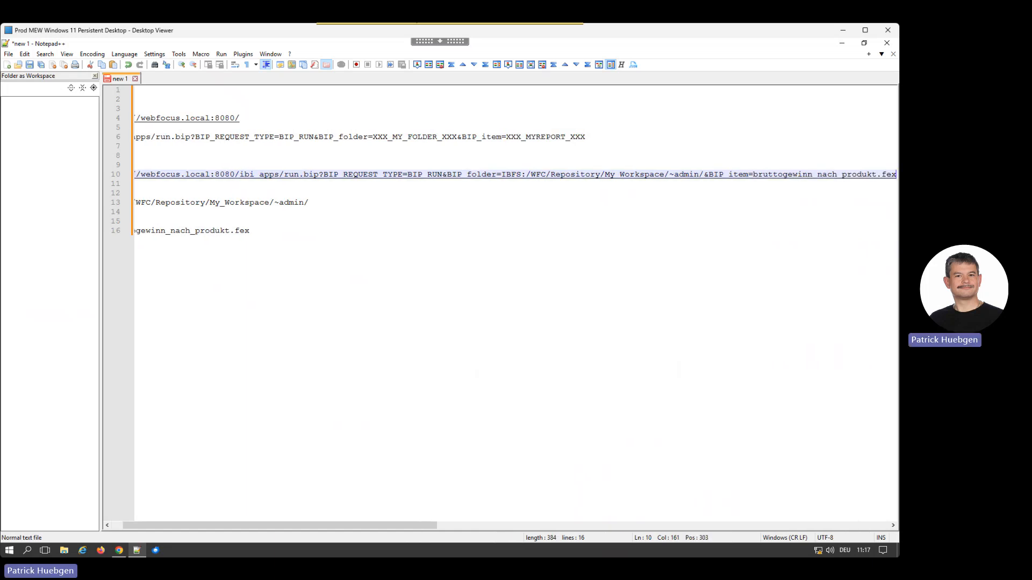
# Step: Copy the completed report URL and open it in a new Chrome tab to run the chart
pyautogui.press('Home')
pyautogui.hotkey('shift', 'Down')
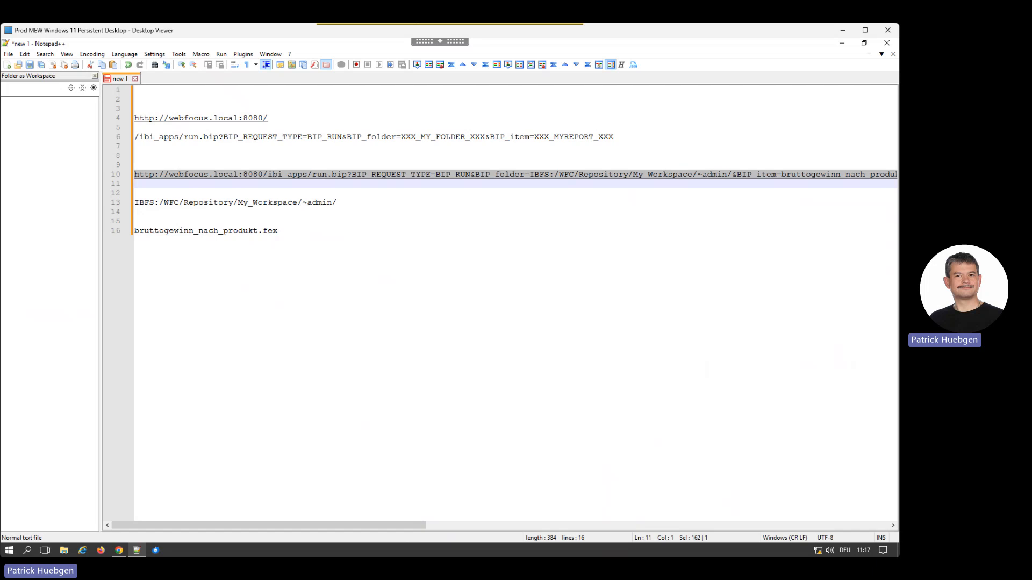
pyautogui.click(119, 551)
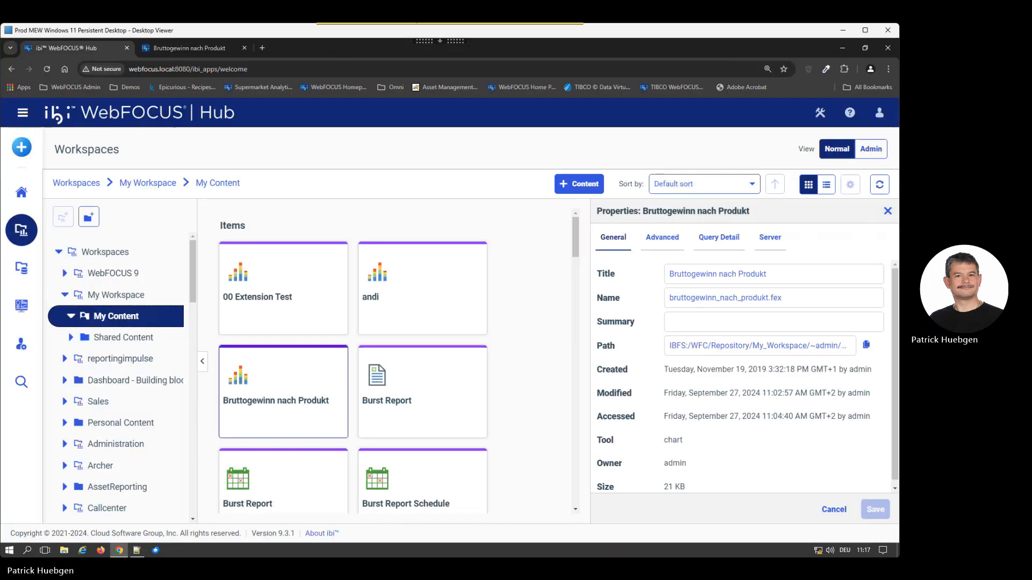
pyautogui.hotkey('ctrl', 't')
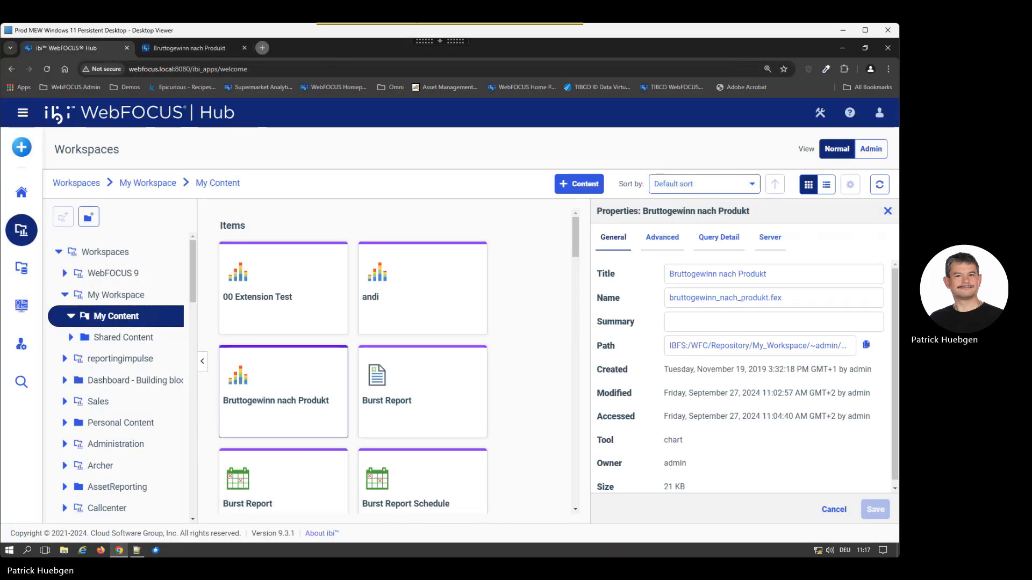
pyautogui.click(215, 69)
pyautogui.hotkey('ctrl', 'v')
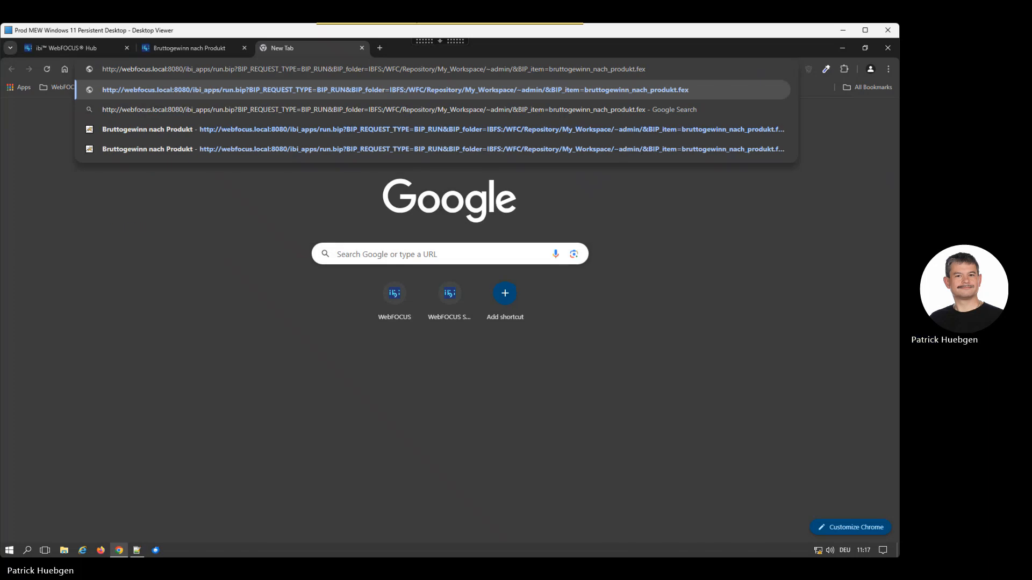
pyautogui.press('Return')
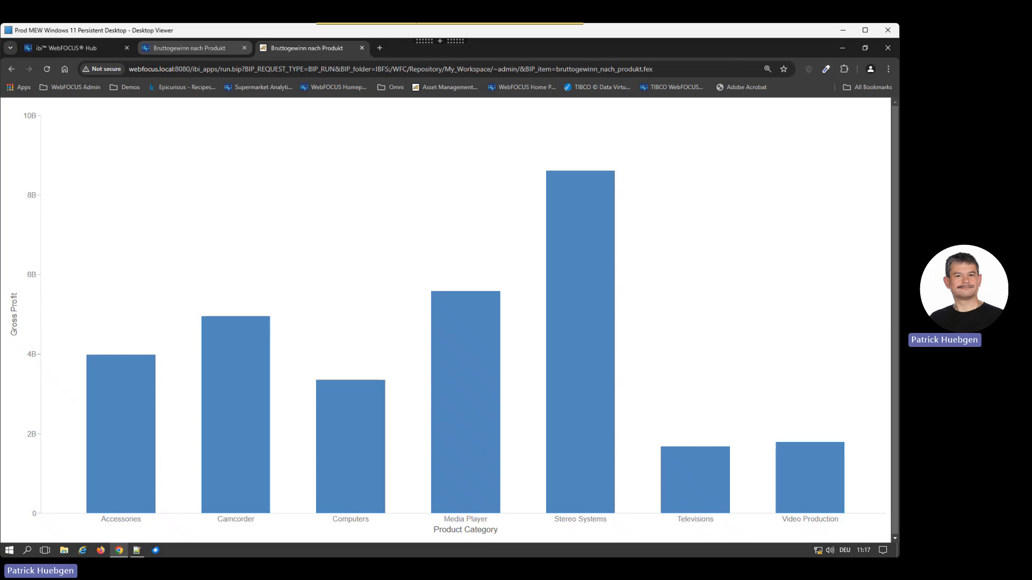
# Step: Switch to the chart in WebFOCUS Designer and open its source code from the outline's Content node
pyautogui.click(190, 48)
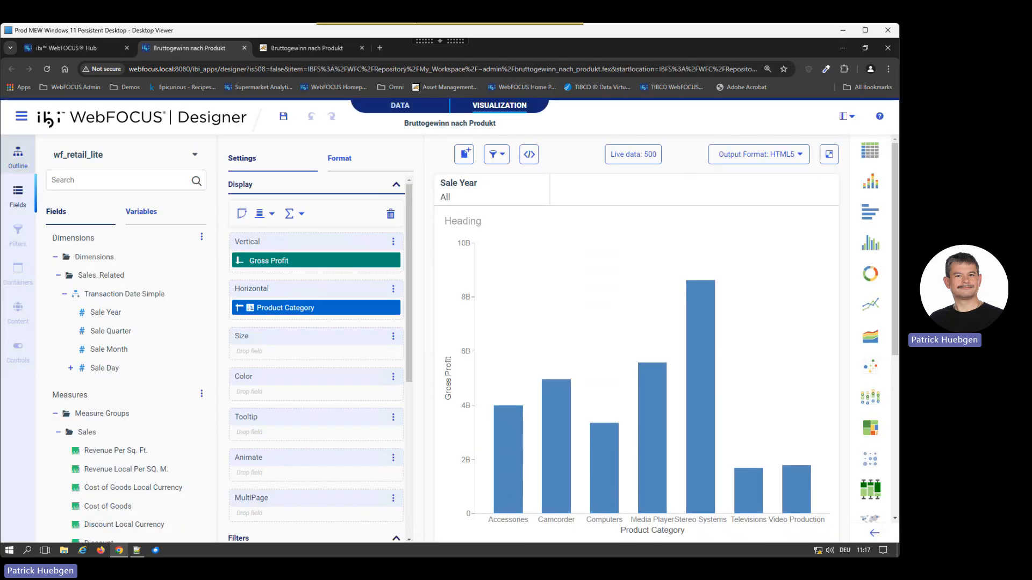
pyautogui.click(18, 157)
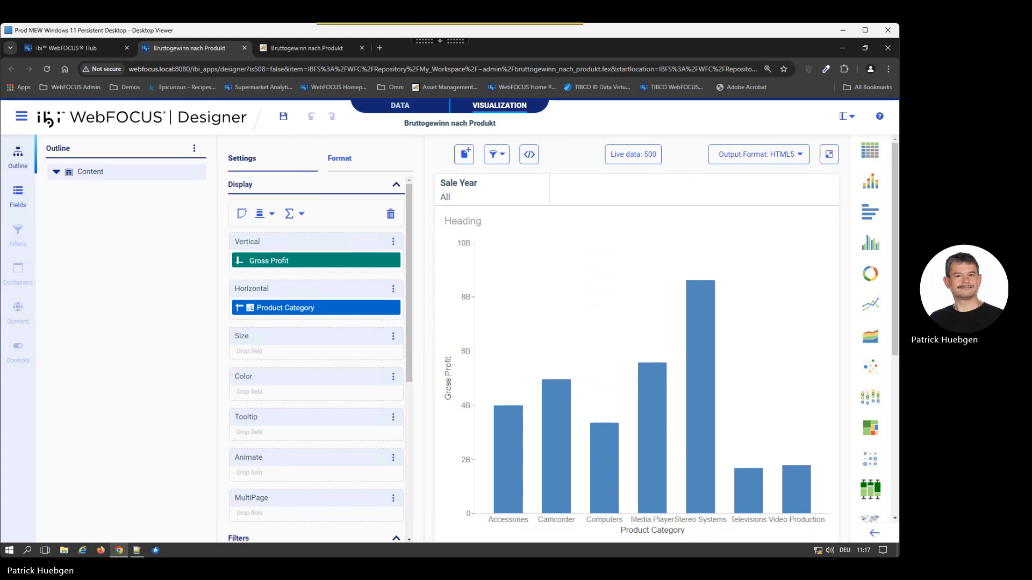
pyautogui.click(57, 172)
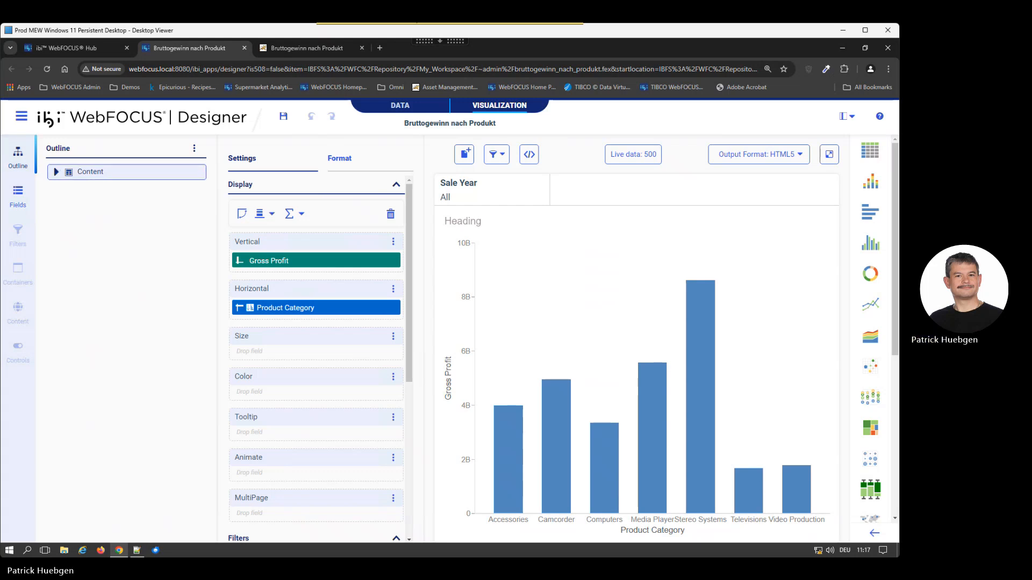
pyautogui.rightClick(88, 172)
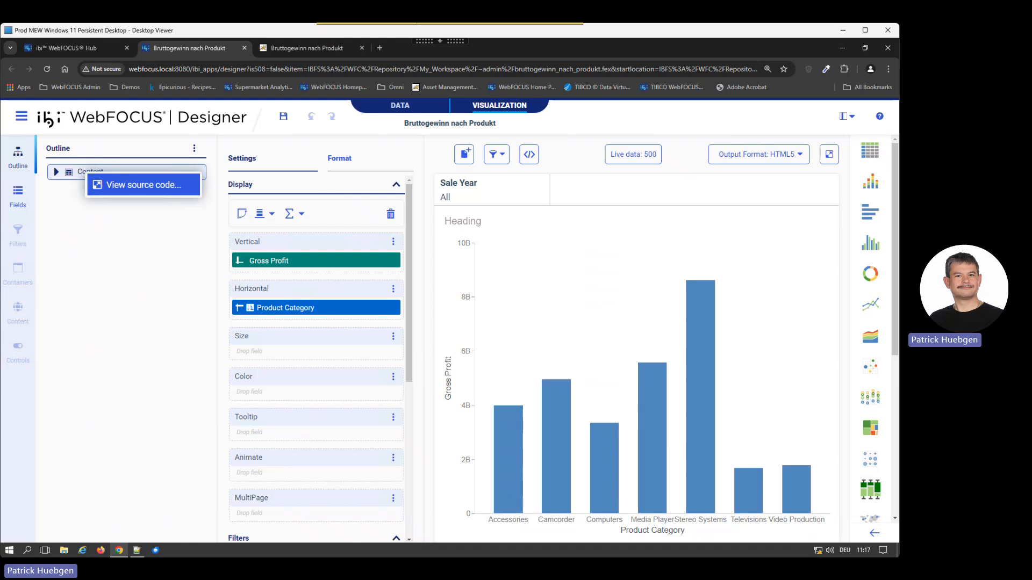
pyautogui.click(143, 185)
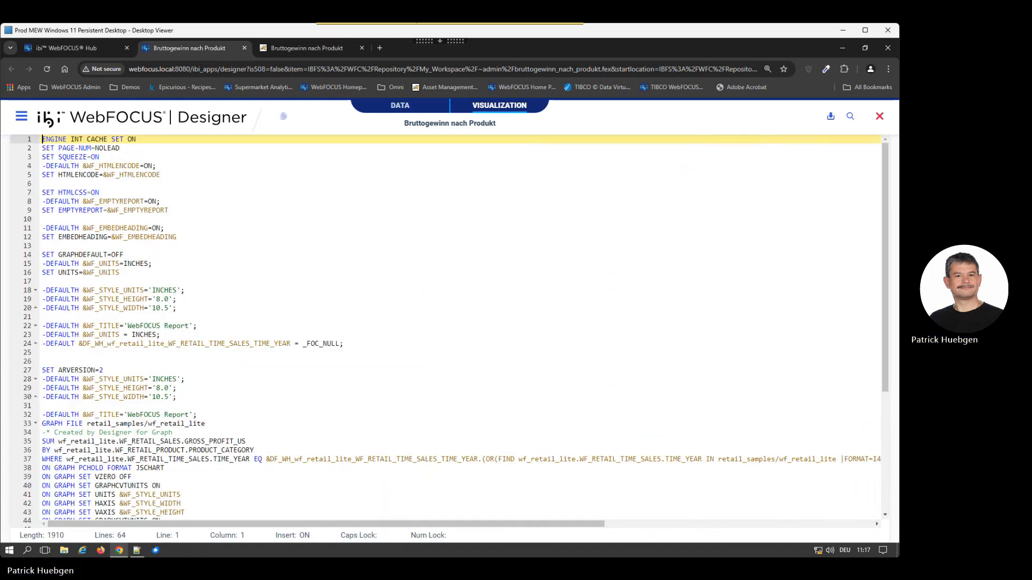
# Step: Copy the parameter name &DF_WH_wf_retail_lite_WF_RETAIL_TIME_SALES_TIME_YEAR from the WHERE line of the chart's source code
pyautogui.scroll(-1, 449, 331)
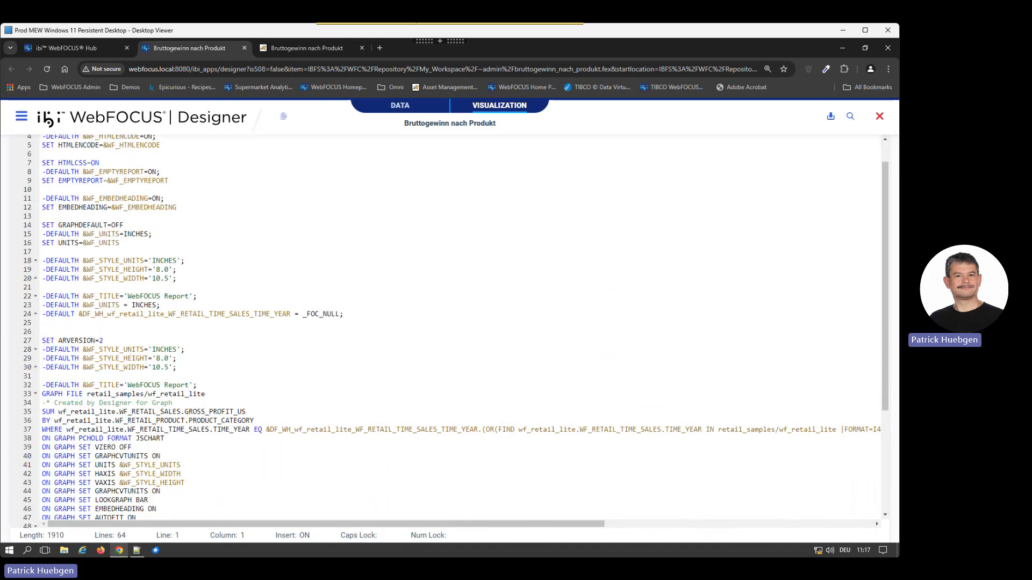
pyautogui.click(267, 430)
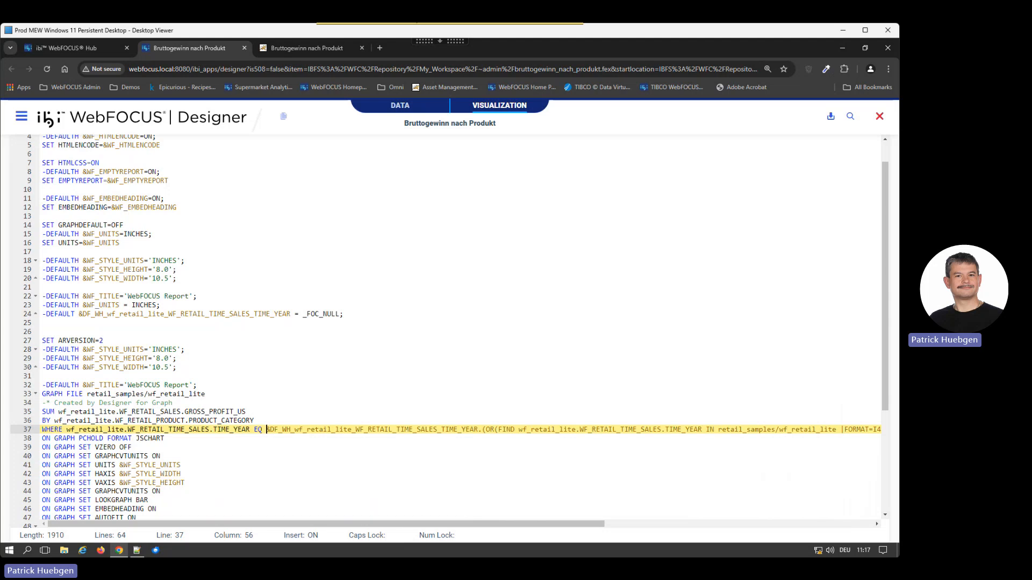
pyautogui.moveTo(266, 430); pyautogui.dragTo(440, 430)
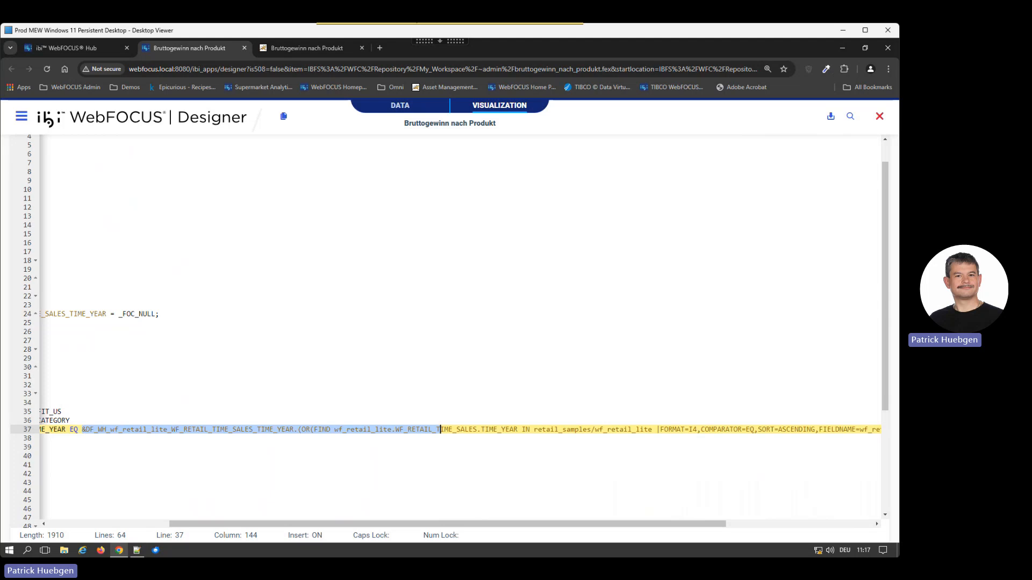
pyautogui.hotkey('shift', 'Left')
pyautogui.hotkey('shift', 'Left')
pyautogui.hotkey('shift', 'Left')
pyautogui.hotkey('shift', 'Left')
pyautogui.hotkey('shift', 'Left')
pyautogui.hotkey('shift', 'Left')
pyautogui.hotkey('shift', 'Left')
pyautogui.hotkey('shift', 'Left')
pyautogui.hotkey('shift', 'Left')
pyautogui.hotkey('shift', 'Left')
pyautogui.hotkey('shift', 'Left')
pyautogui.hotkey('shift', 'Left')
pyautogui.hotkey('shift', 'Left')
pyautogui.hotkey('shift', 'Left')
pyautogui.hotkey('shift', 'Left')
pyautogui.hotkey('shift', 'Left')
pyautogui.hotkey('shift', 'Left')
pyautogui.hotkey('shift', 'Left')
pyautogui.hotkey('shift', 'Left')
pyautogui.hotkey('shift', 'Left')
pyautogui.hotkey('ctrl', 'c')
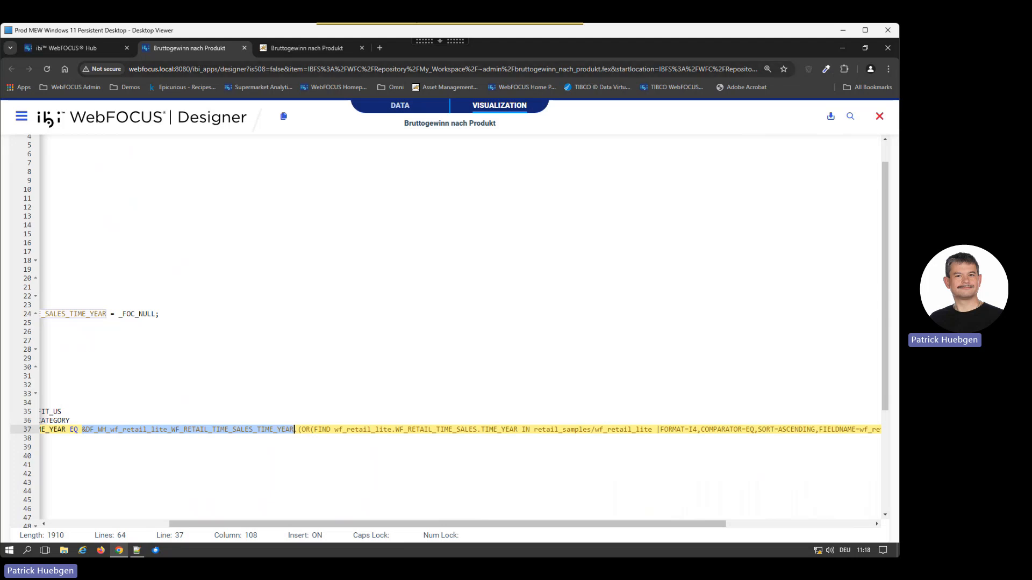
# Step: Switch to Notepad++ and paste the copied year parameter on its own line, below the report file name with a blank line between
pyautogui.click(137, 550)
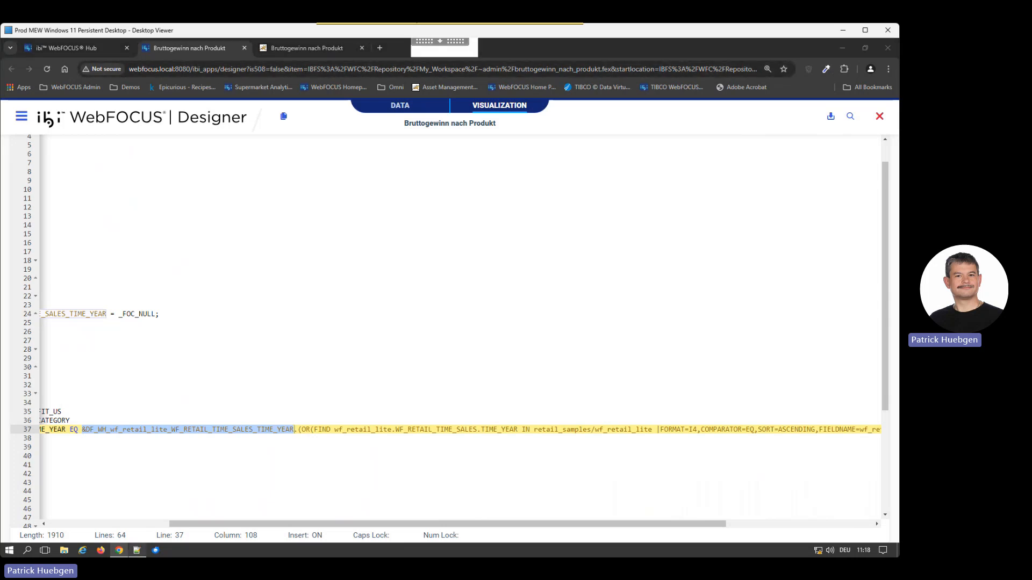
pyautogui.click(277, 231)
pyautogui.press('Return')
pyautogui.press('Return')
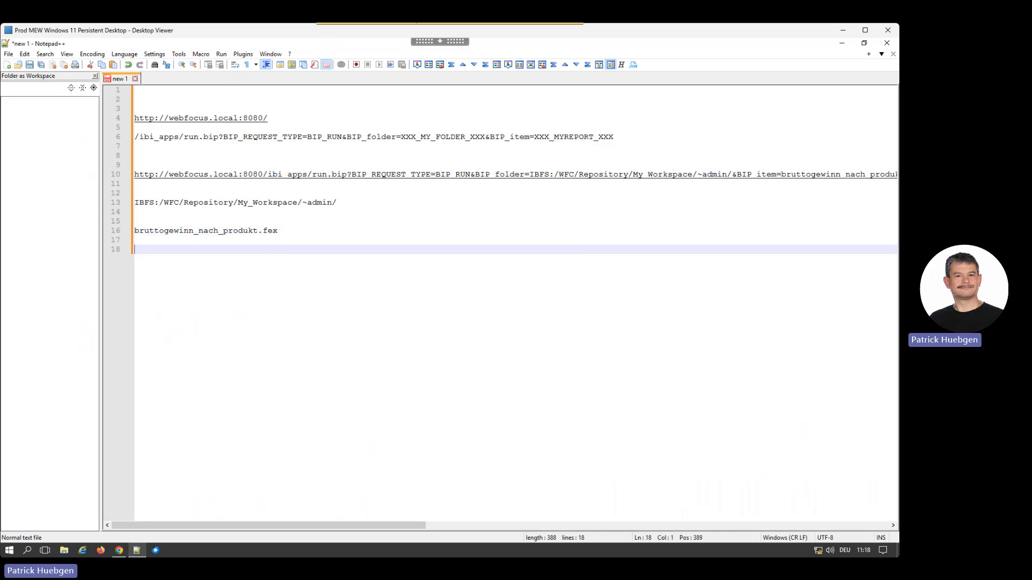
pyautogui.hotkey('ctrl', 'v')
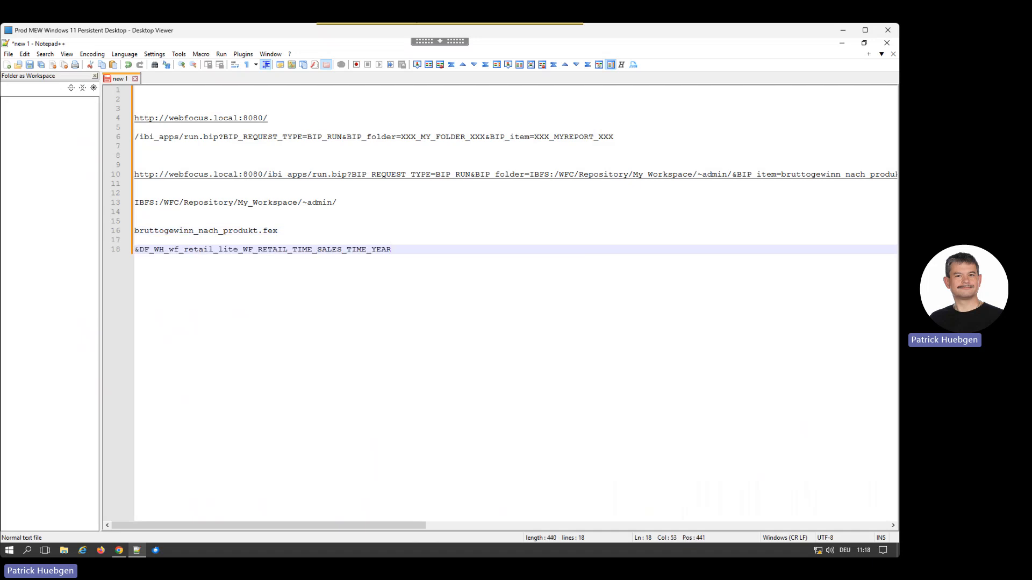
# Step: Assign the value 2023 to the pasted year parameter by adding =2023 after its name
pyautogui.write('=20223')
pyautogui.press('BackSpace')
pyautogui.press('BackSpace')
pyautogui.write('3')
# Step: Copy the complete year parameter with its 2023 value to the end of the report URL, directly after bruttogewinn_nach_produkt.fex
pyautogui.hotkey('shift', 'Left')
pyautogui.hotkey('shift', 'Left')
pyautogui.hotkey('shift', 'Left')
pyautogui.hotkey('shift', 'Left')
pyautogui.hotkey('shift', 'Left')
pyautogui.hotkey('shift', 'Left')
pyautogui.hotkey('shift', 'Left')
pyautogui.hotkey('shift', 'Left')
pyautogui.hotkey('shift', 'Left')
pyautogui.hotkey('shift', 'Left')
pyautogui.hotkey('shift', 'Left')
pyautogui.hotkey('shift', 'Left')
pyautogui.hotkey('shift', 'Left')
pyautogui.hotkey('shift', 'Left')
pyautogui.hotkey('shift', 'Left')
pyautogui.hotkey('shift', 'Left')
pyautogui.hotkey('shift', 'Left')
pyautogui.hotkey('shift', 'Left')
pyautogui.hotkey('shift', 'Left')
pyautogui.hotkey('shift', 'Left')
pyautogui.hotkey('ctrl', 'c')
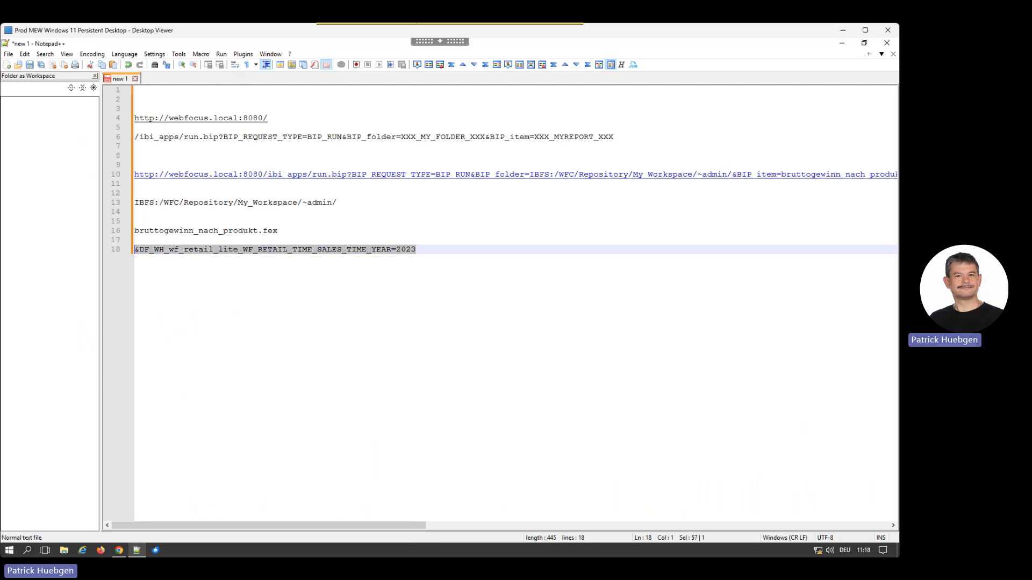
pyautogui.click(421, 175)
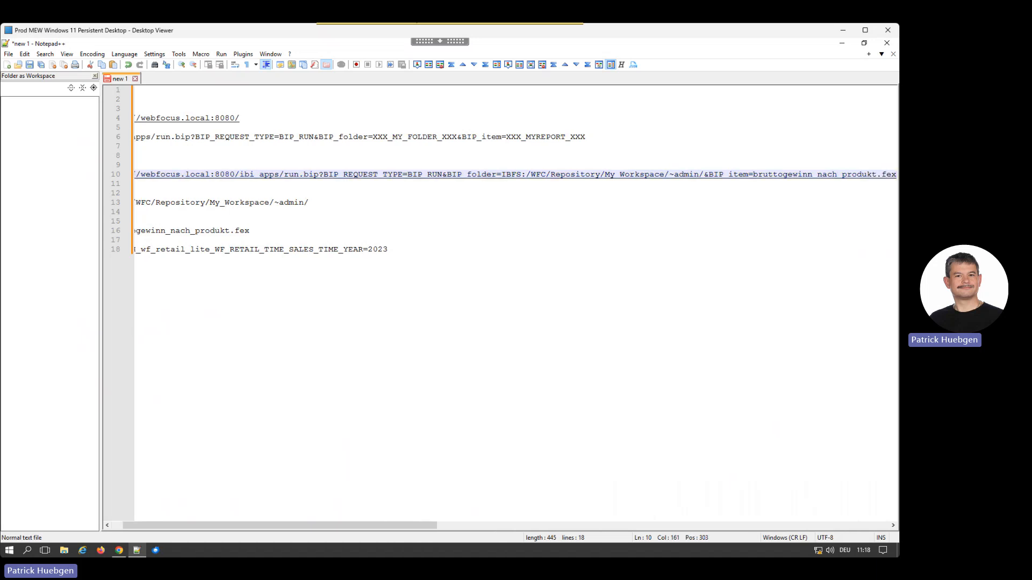
pyautogui.hotkey('ctrl', 'v')
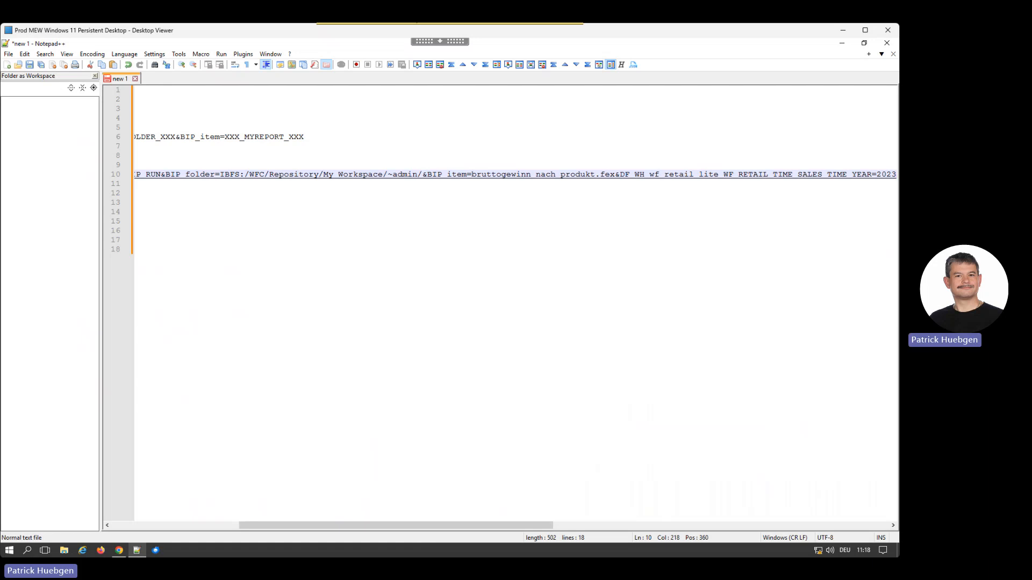
# Step: Copy the extended report URL and open it in a new Chrome tab to run the chart for 2023
pyautogui.press('Home')
pyautogui.hotkey('shift', 'Down')
pyautogui.hotkey('ctrl', 'c')
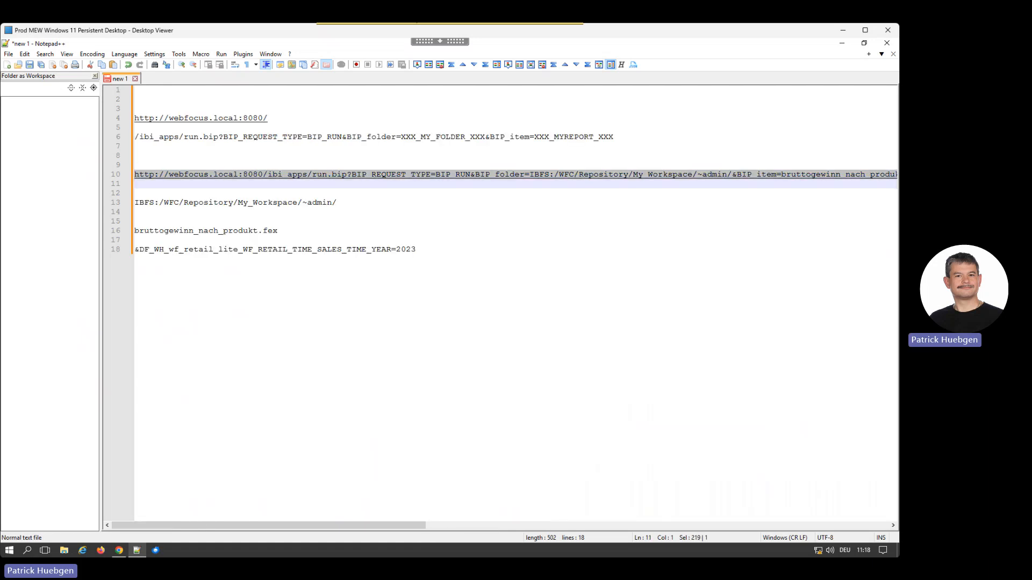
pyautogui.click(119, 551)
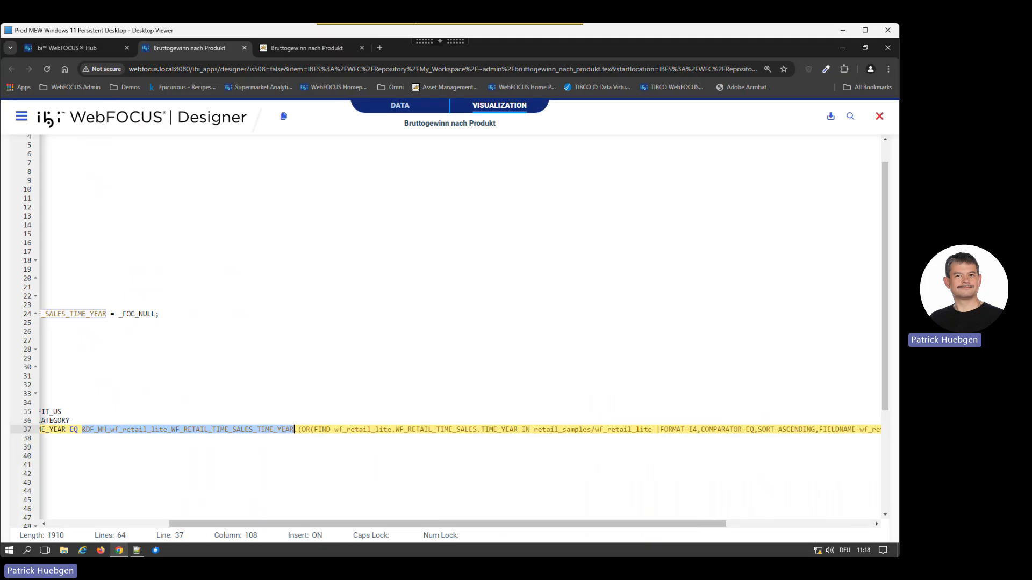
pyautogui.click(379, 48)
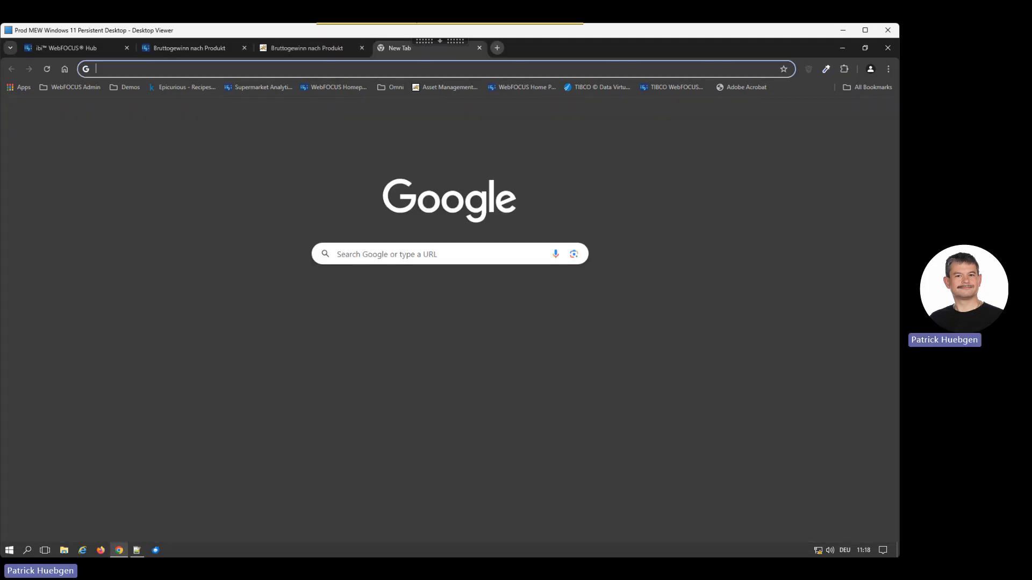
pyautogui.click(279, 69)
pyautogui.hotkey('ctrl', 'v')
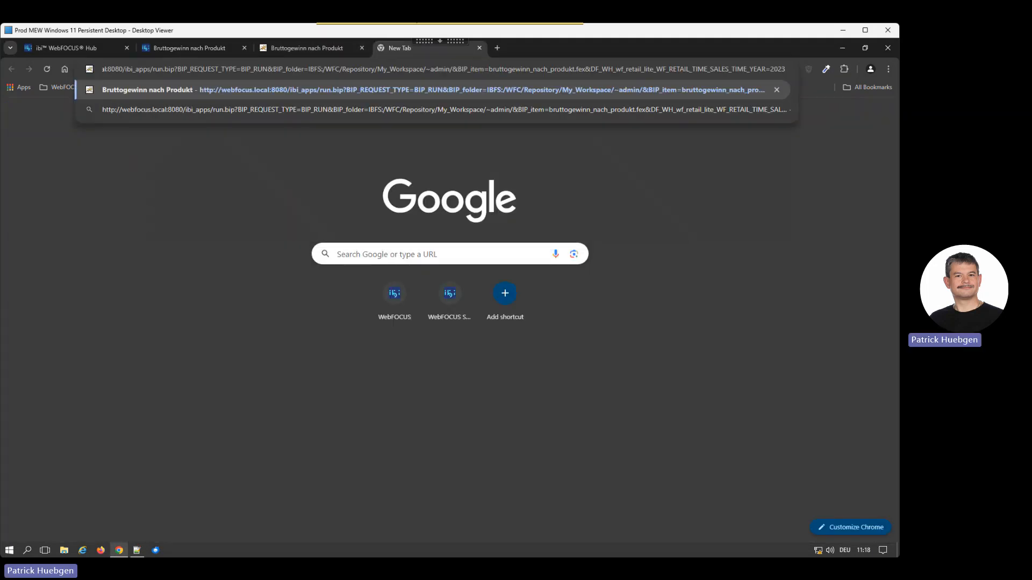
pyautogui.press('Return')
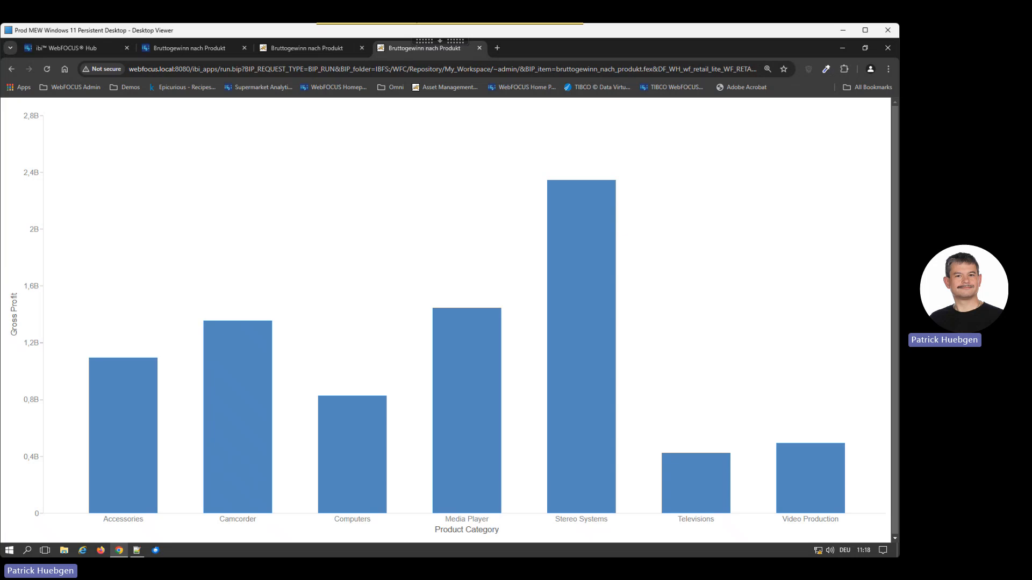
# Step: Change the TIME_YEAR value at the end of the browser URL to 1899 and rerun the chart
pyautogui.click(443, 70)
pyautogui.press('End')
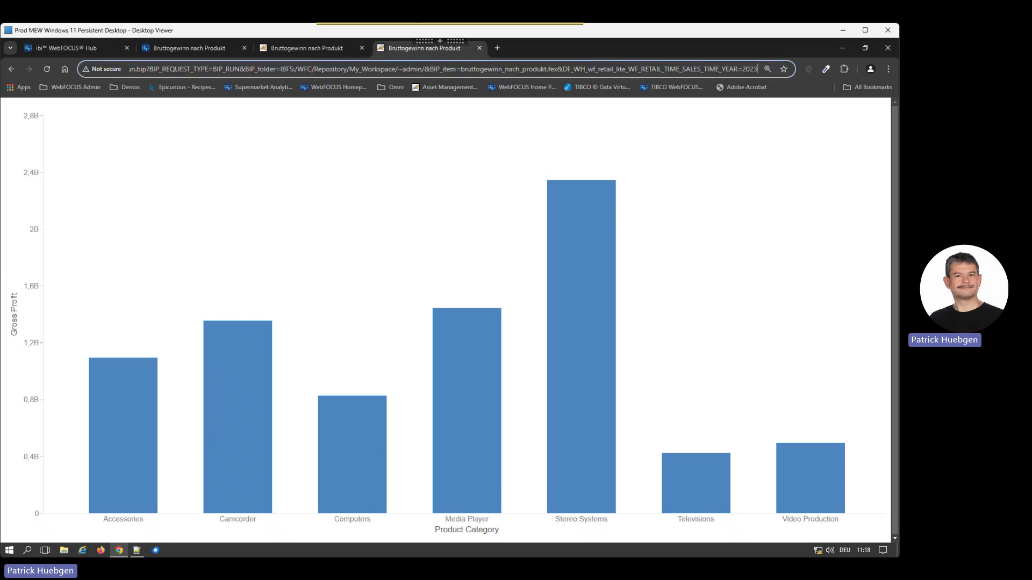
pyautogui.press('BackSpace')
pyautogui.press('BackSpace')
pyautogui.press('BackSpace')
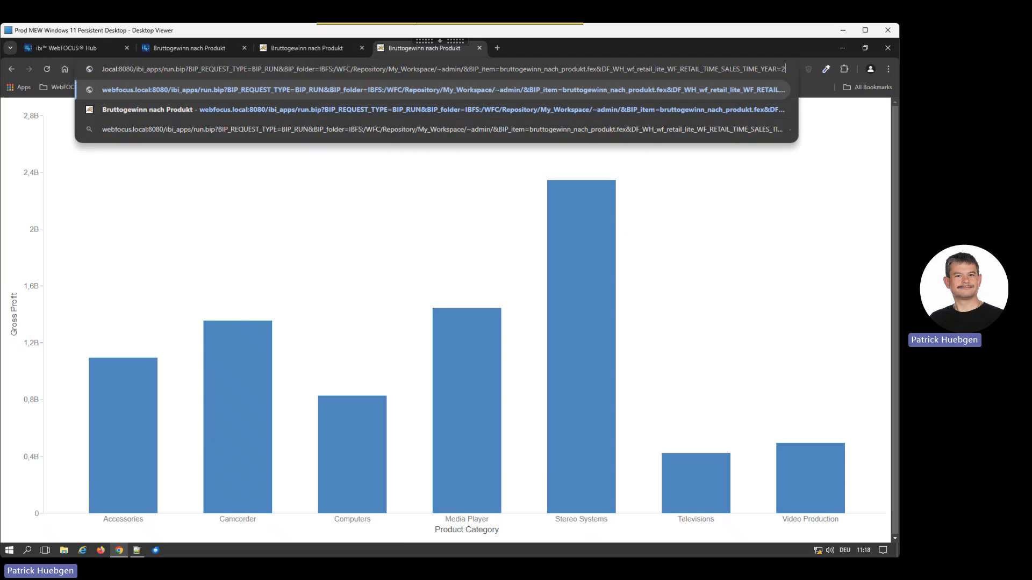
pyautogui.press('BackSpace')
pyautogui.write('18')
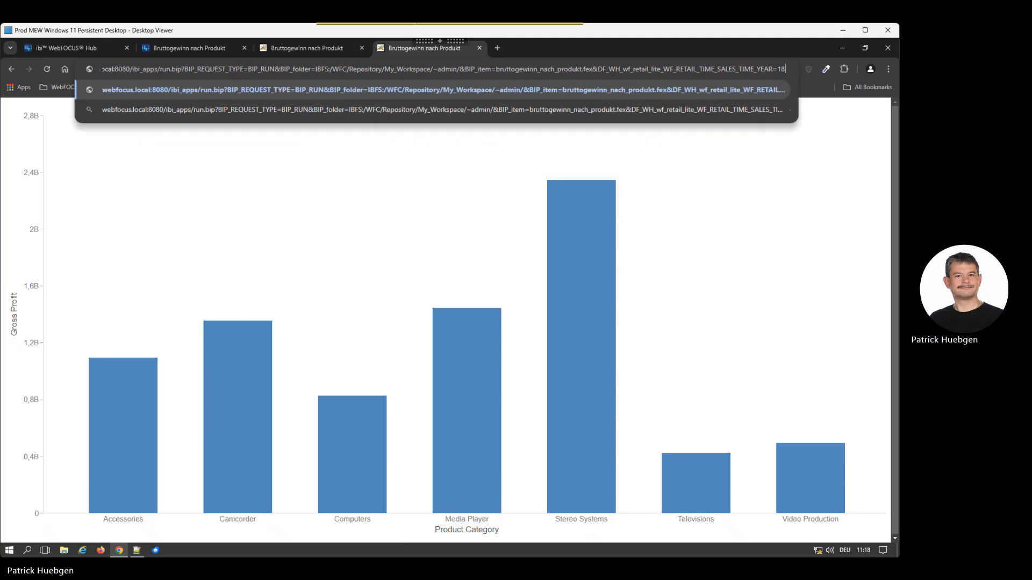
pyautogui.write('99')
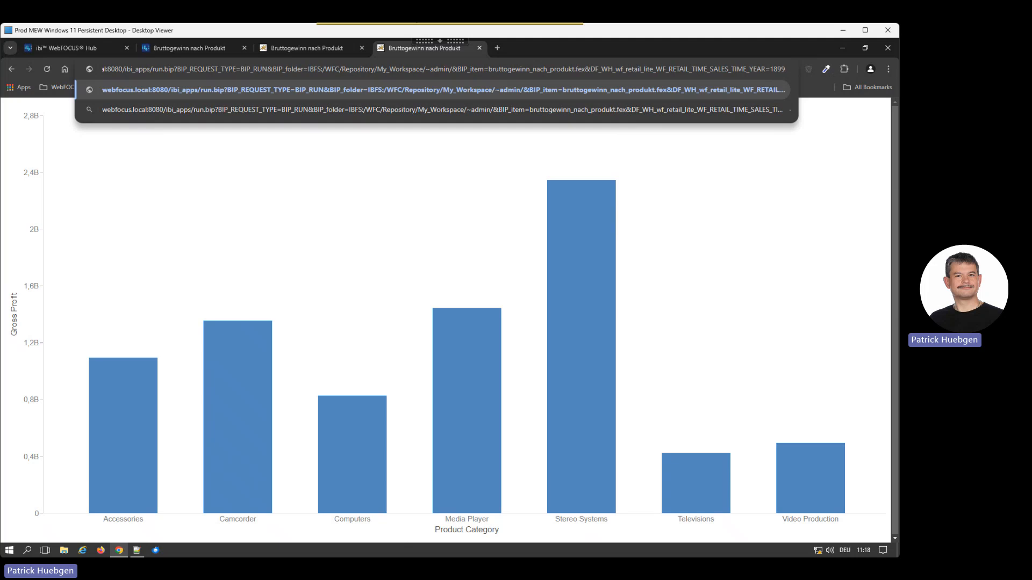
pyautogui.press('Return')
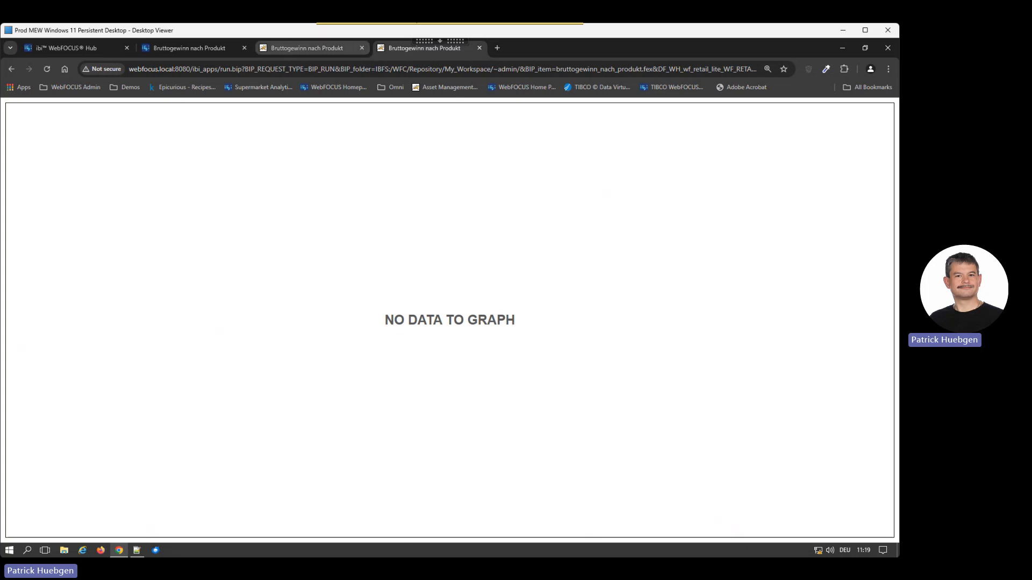
# Step: Review the unfiltered chart, its Designer source code, its properties in WebFOCUS Hub and the chart filtered by year
pyautogui.click(306, 48)
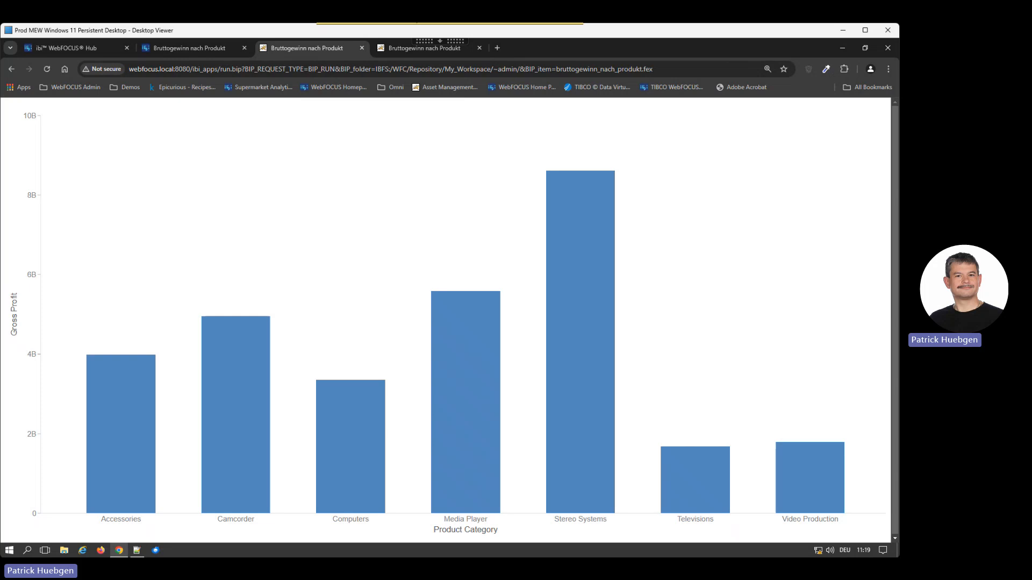
pyautogui.click(189, 48)
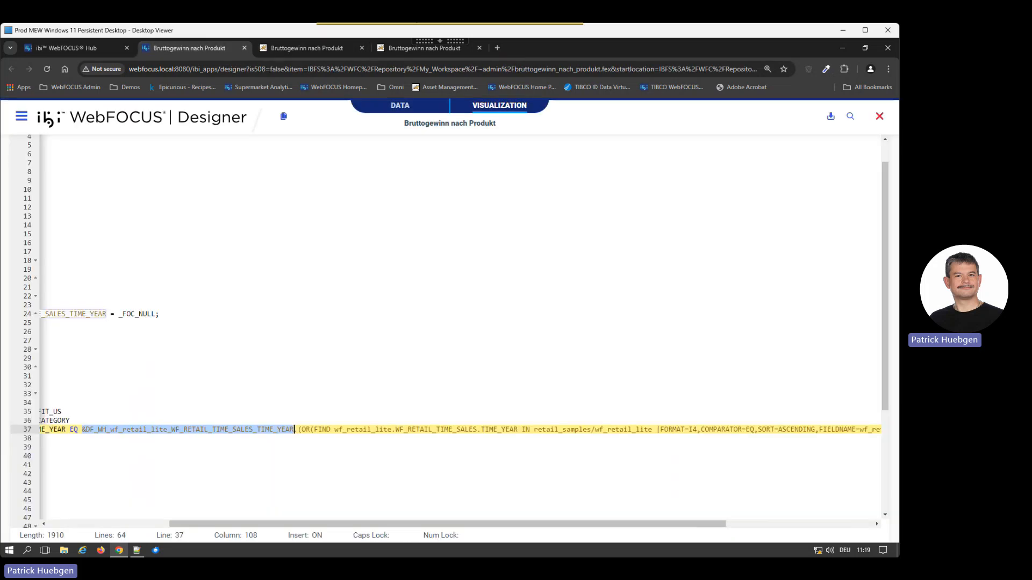
pyautogui.click(66, 48)
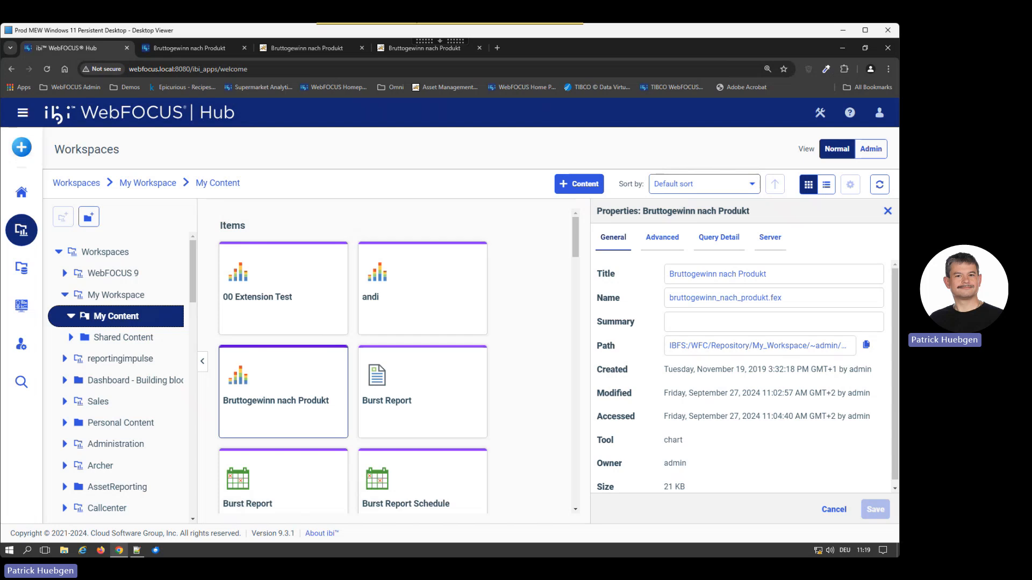
pyautogui.click(425, 48)
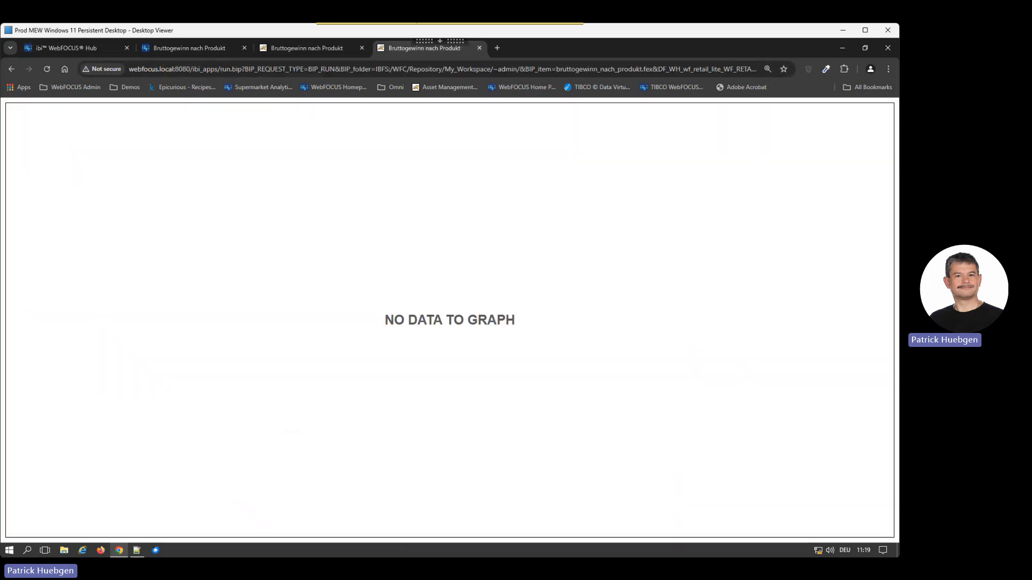
pyautogui.click(306, 48)
pyautogui.moveTo(465, 333)
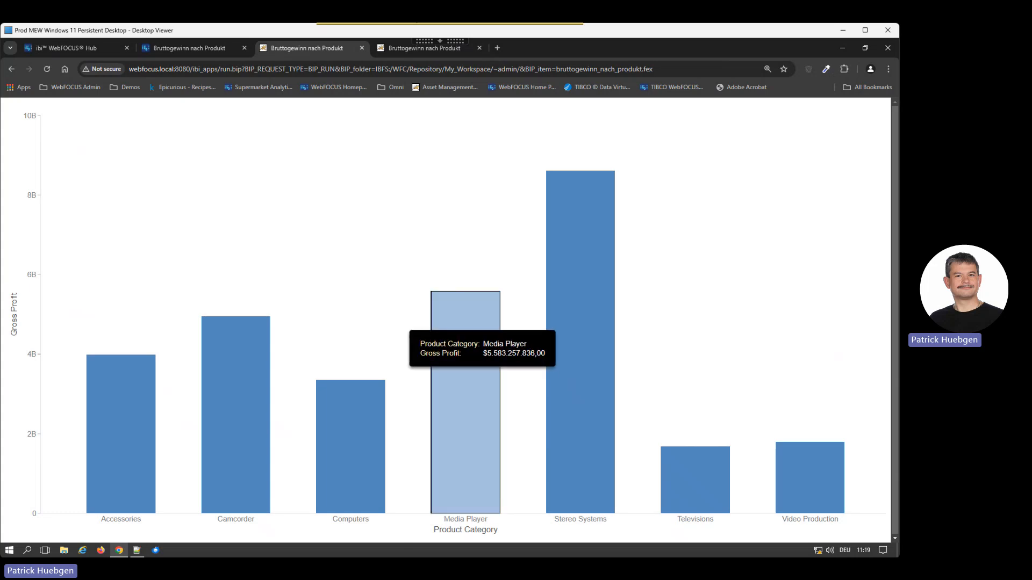
pyautogui.click(424, 48)
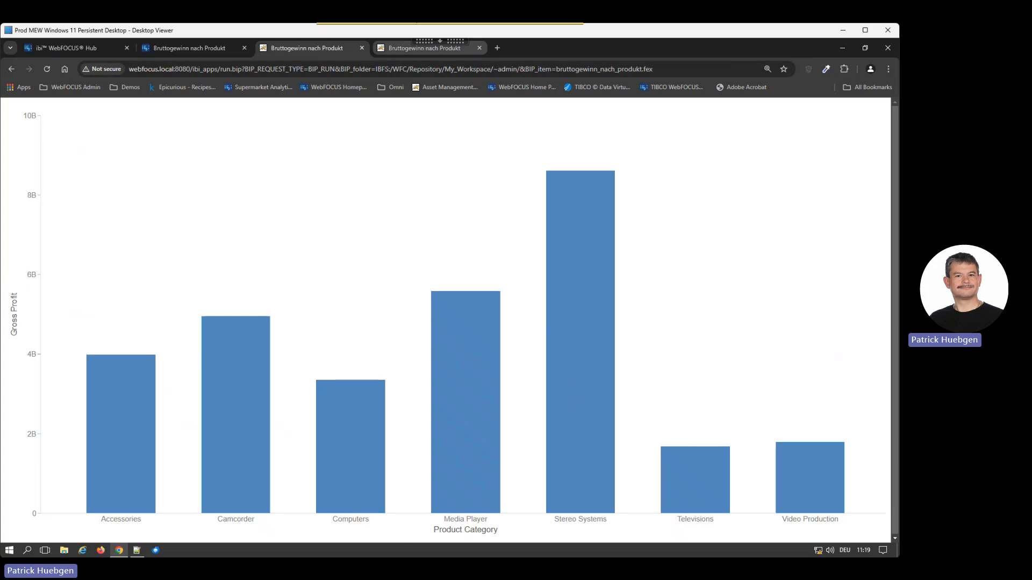
# Step: Copy the unfiltered chart's URL and open it in a new Incognito window
pyautogui.click(306, 48)
pyautogui.click(390, 70)
pyautogui.hotkey('ctrl', 'c')
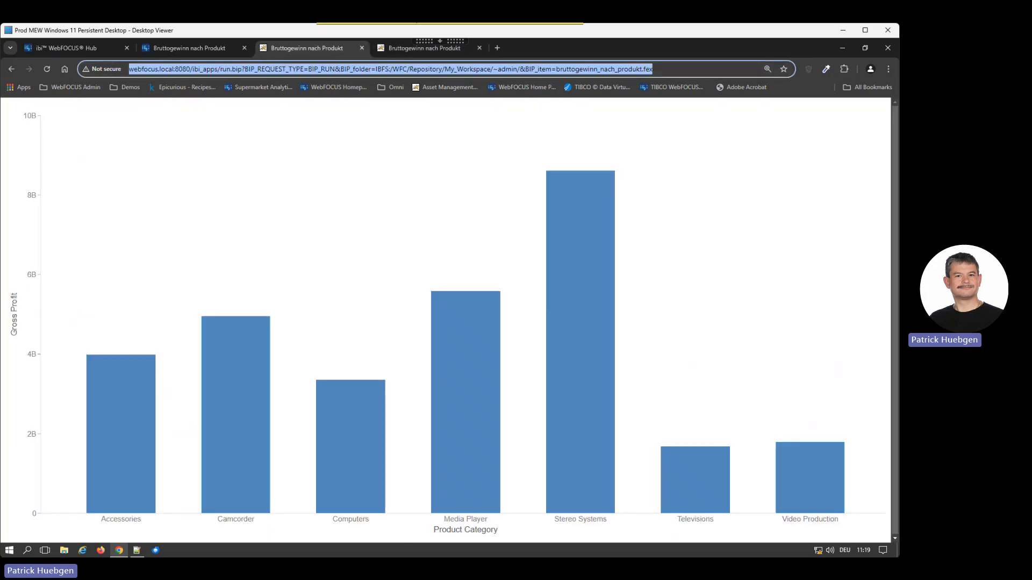
pyautogui.click(889, 69)
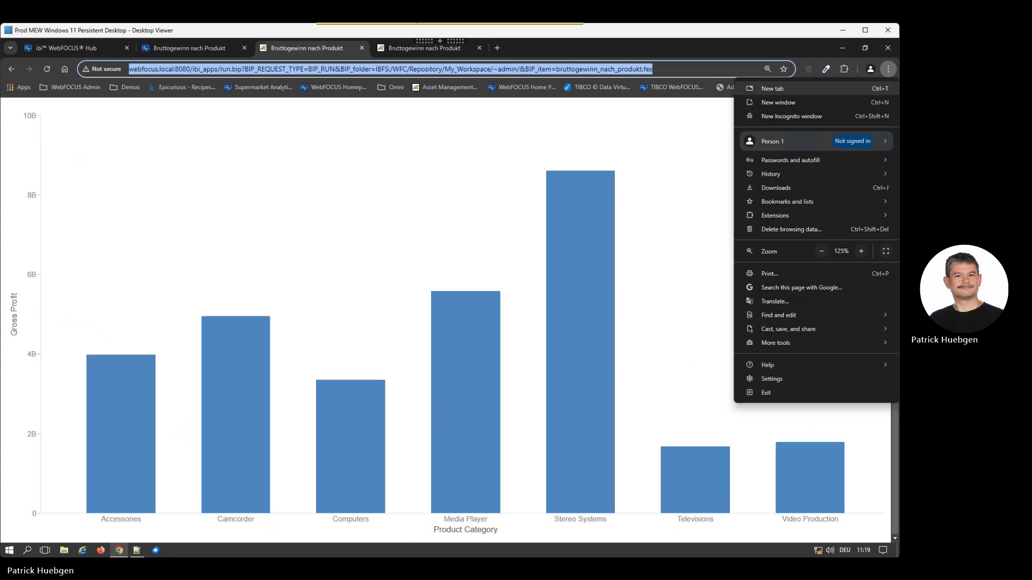
pyautogui.click(792, 116)
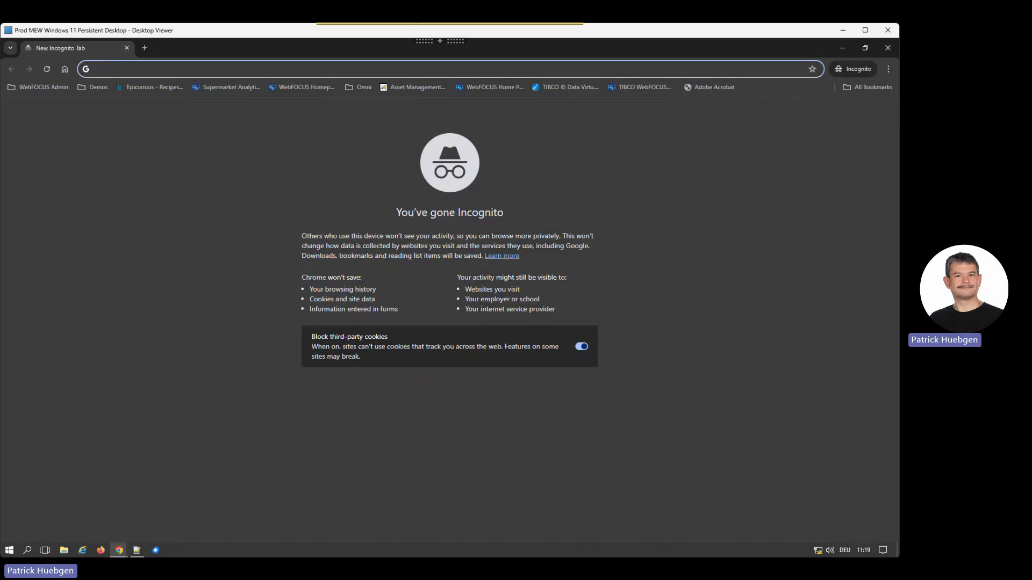
pyautogui.hotkey('ctrl', 'v')
pyautogui.press('Return')
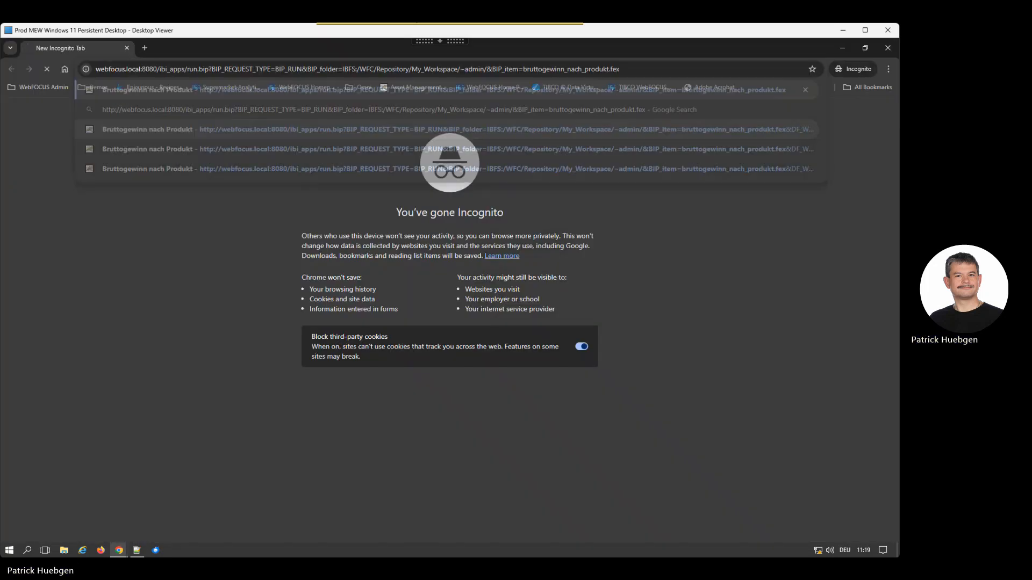